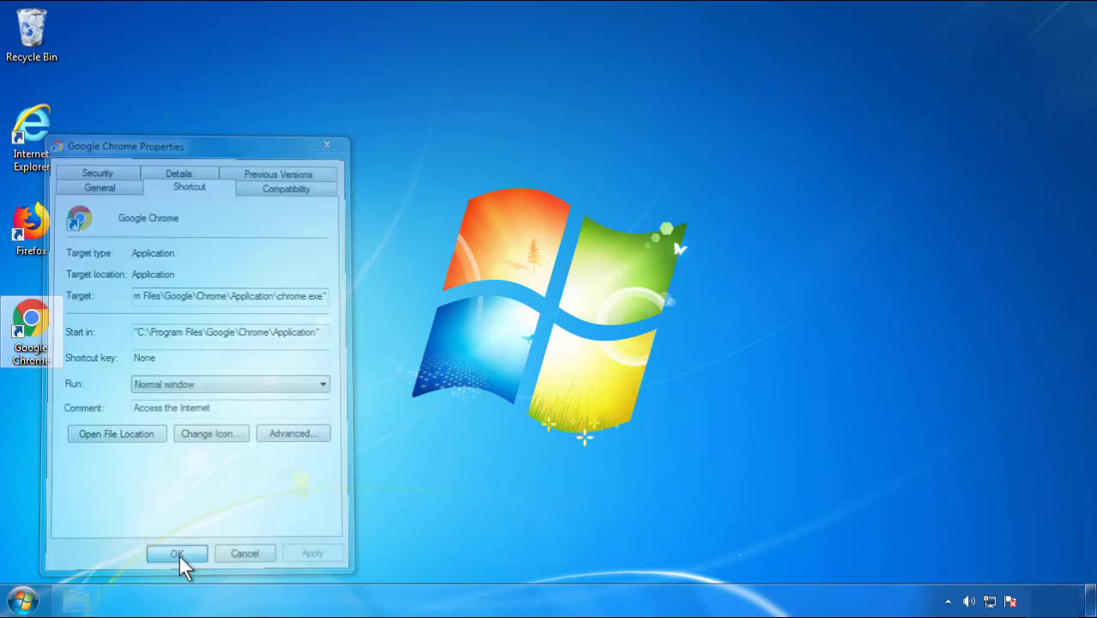
Step: Confirm and close the Google Chrome shortcut Properties dialog with OK
left_click(23, 600)
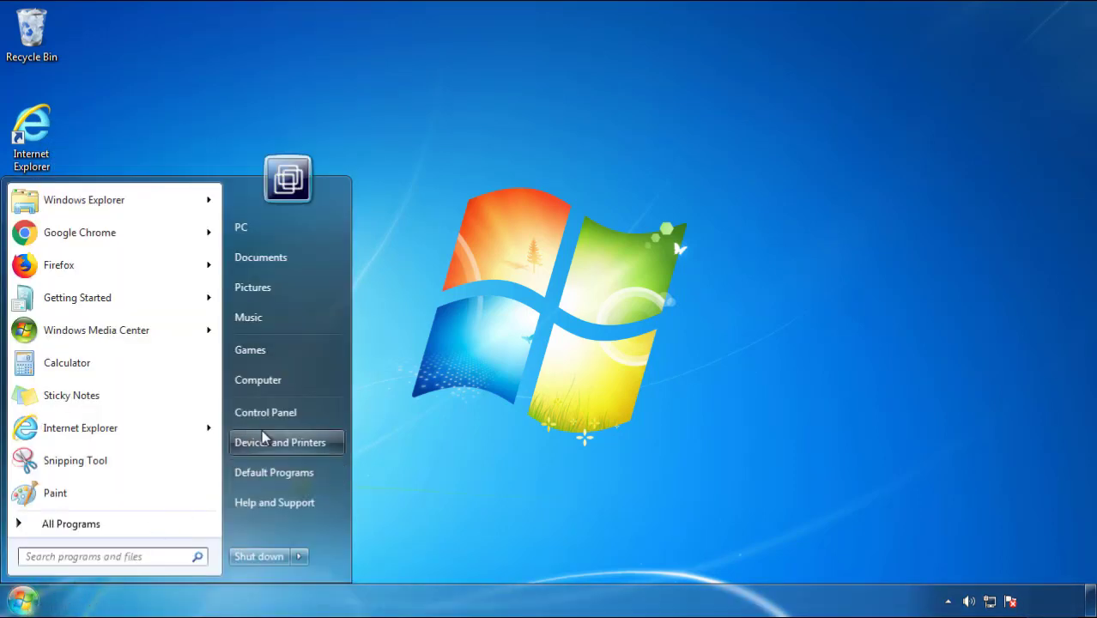
Step: Open Programs and Features and sort installed programs by Installed On, newest first
left_click(274, 411)
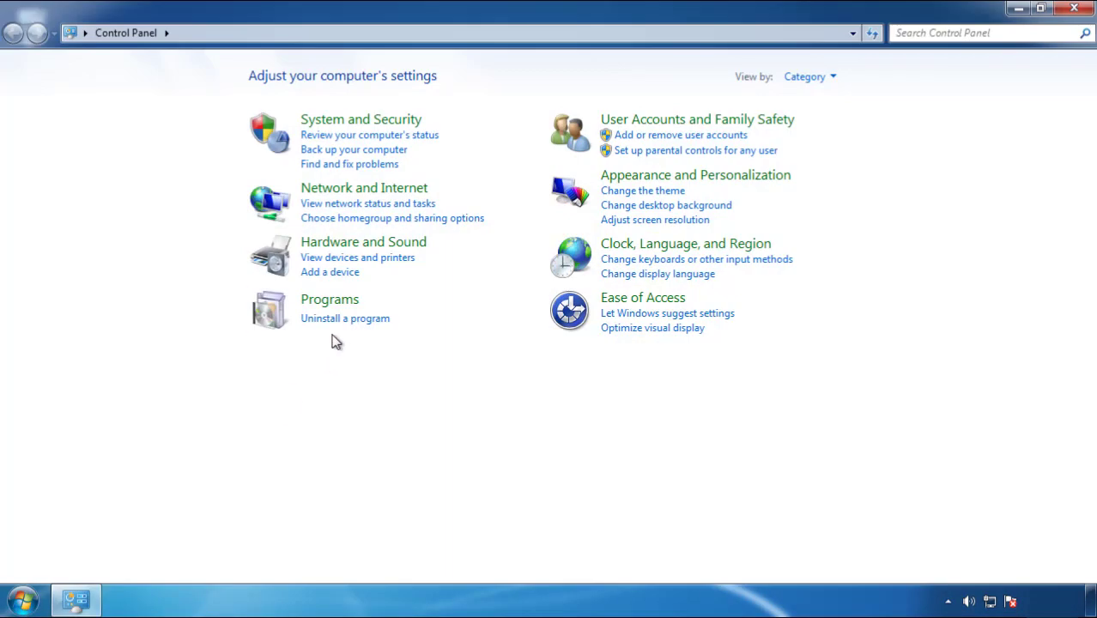
left_click(342, 321)
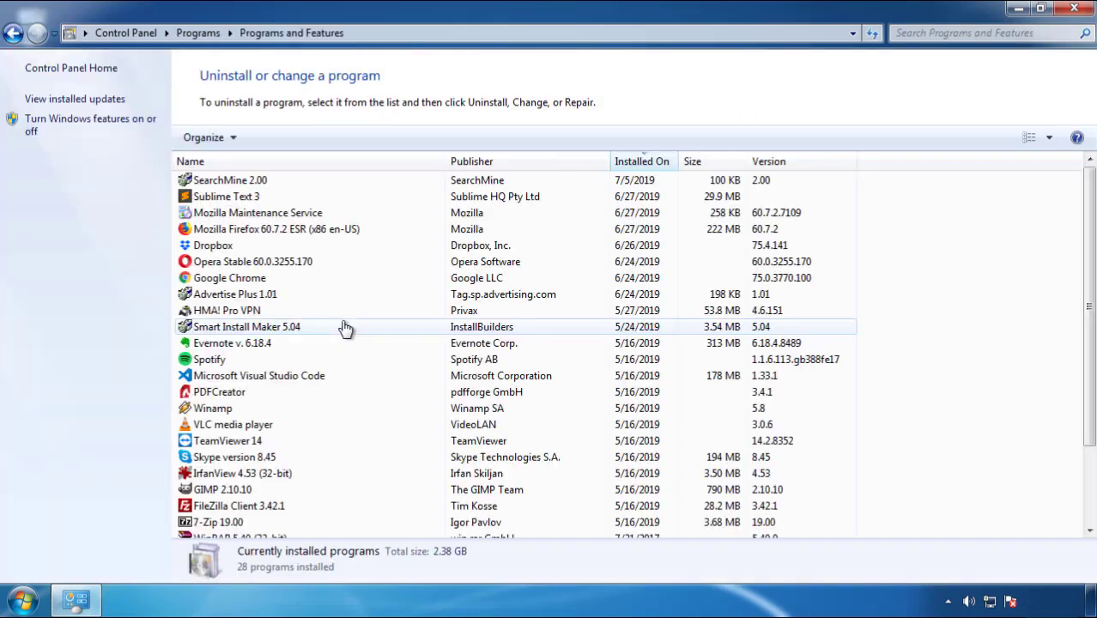
left_click(643, 163)
left_click(639, 163)
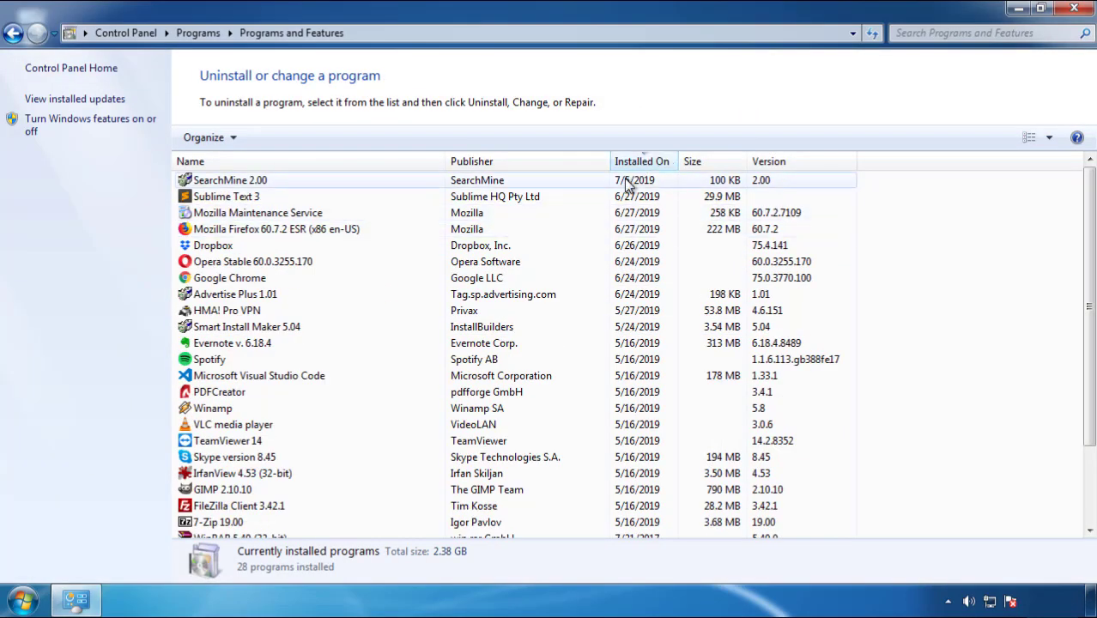
Step: Uninstall SearchMine 2.00 through its removal wizard and close Programs and Features
left_click(230, 181)
left_click(273, 137)
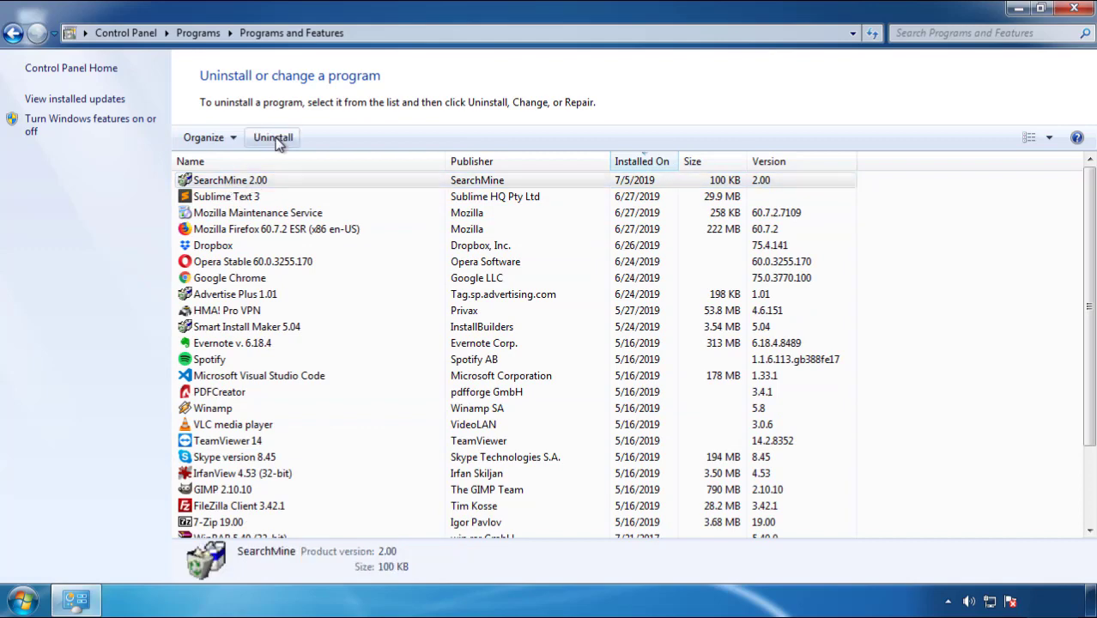
left_click(636, 454)
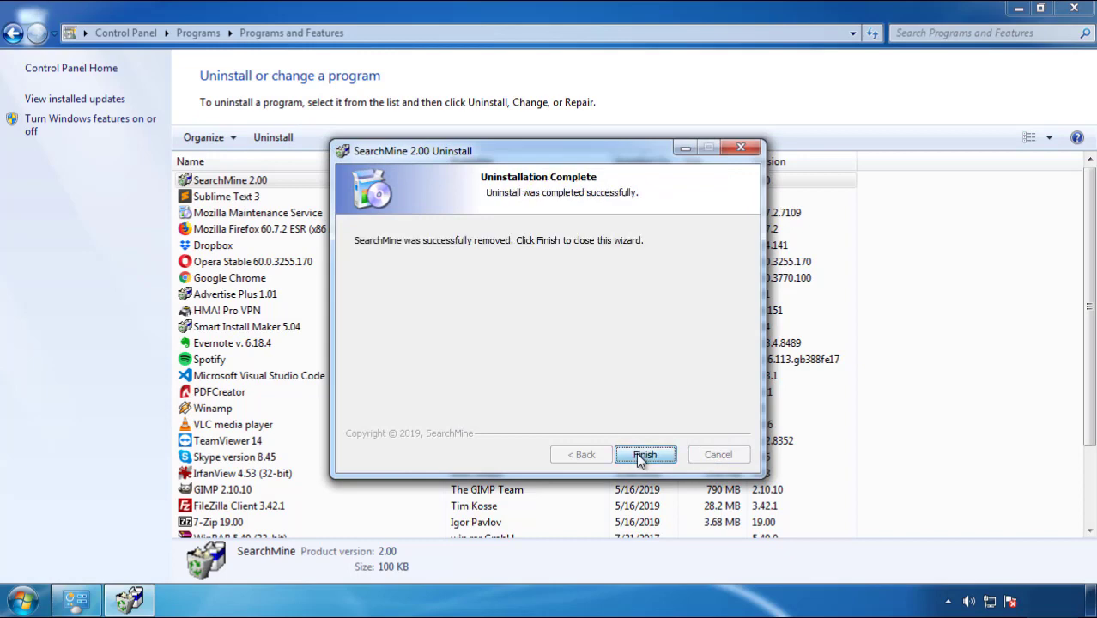
left_click(636, 452)
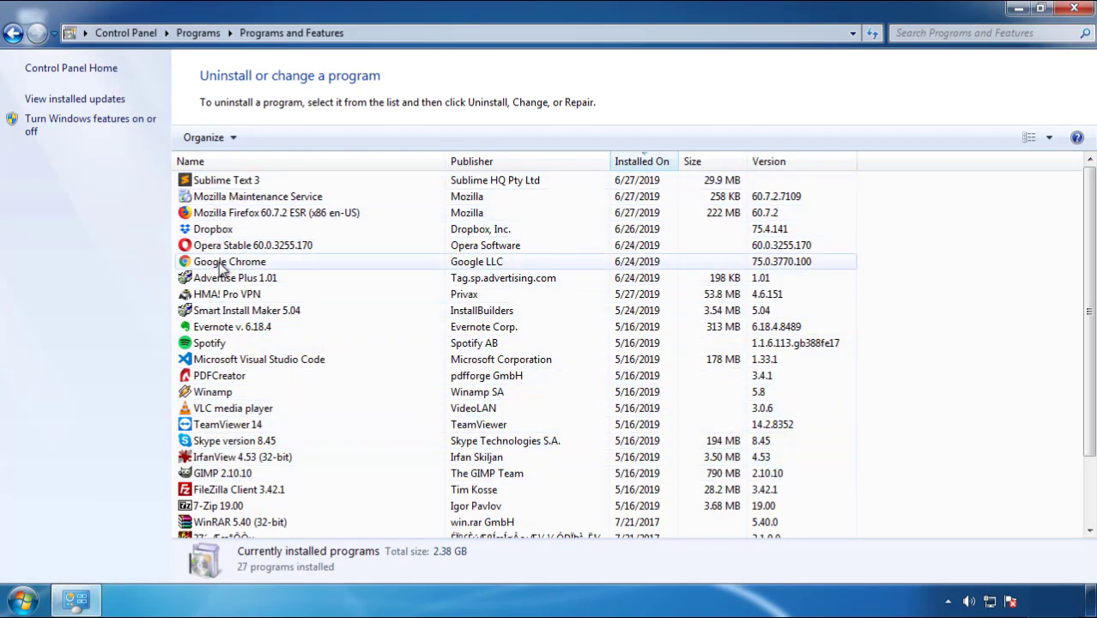
left_click(1074, 11)
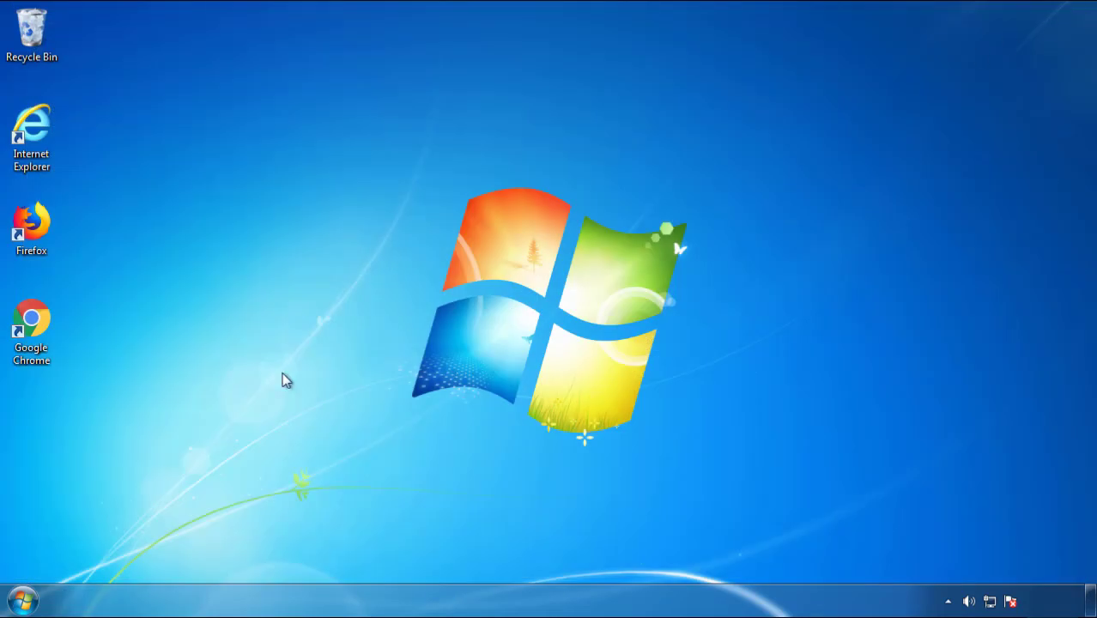
Step: Restart Windows and boot into Safe Mode from the F8 boot options menu
left_click(21, 600)
left_click(298, 556)
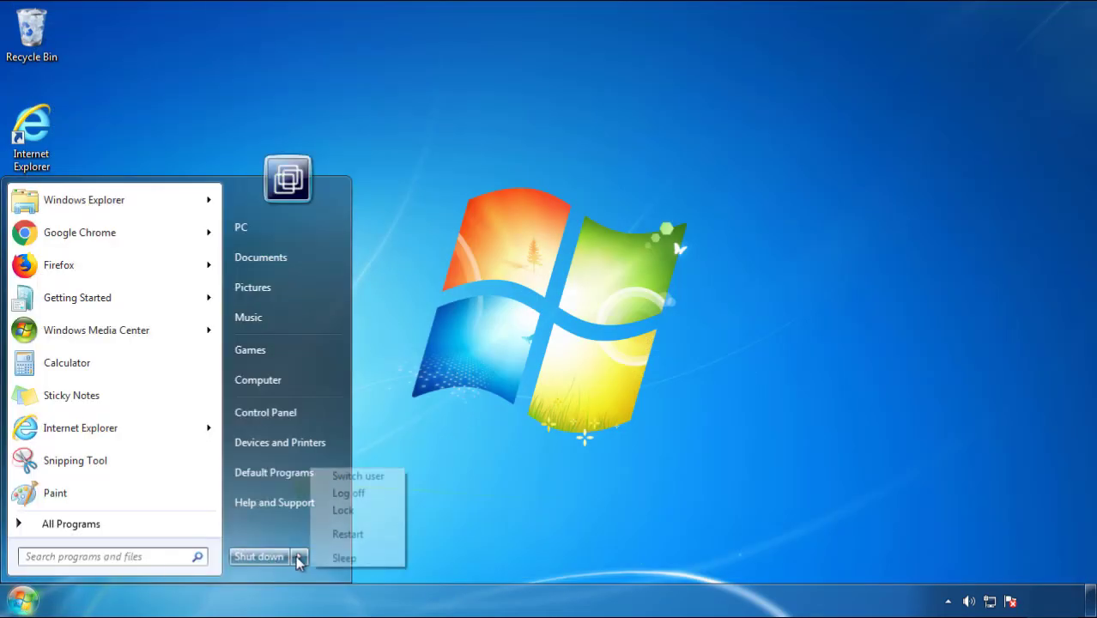
left_click(572, 469)
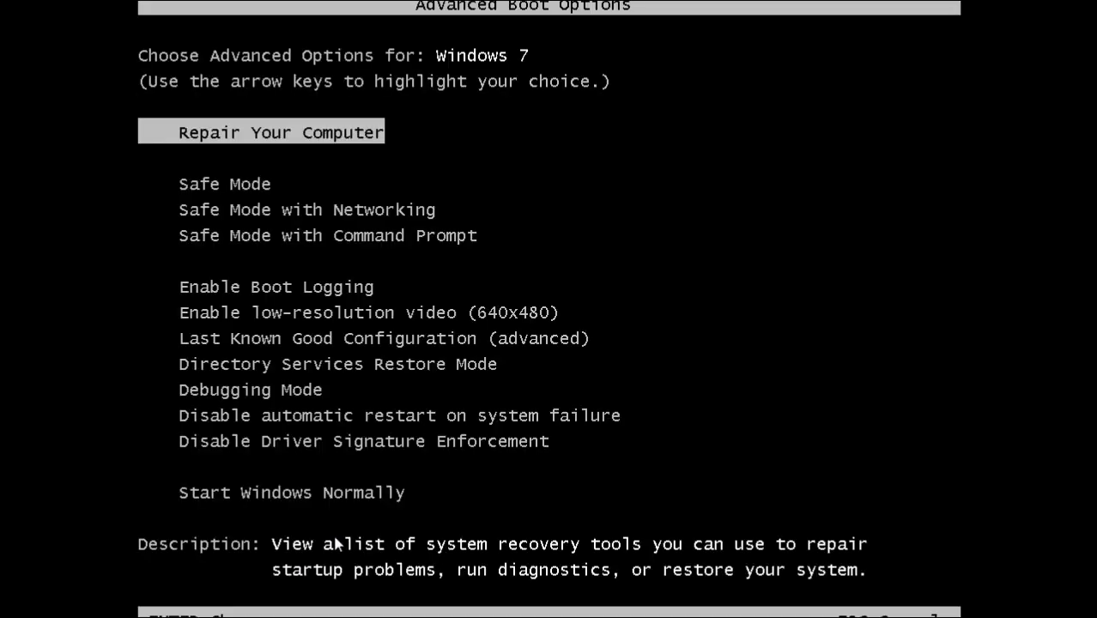
key("Down")
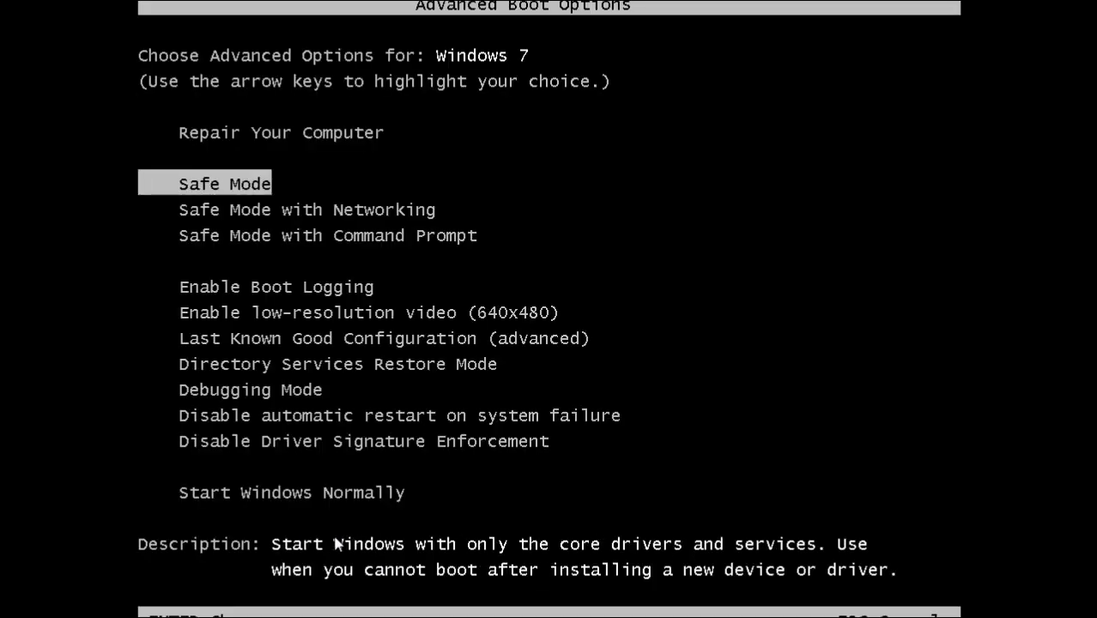
key("Return")
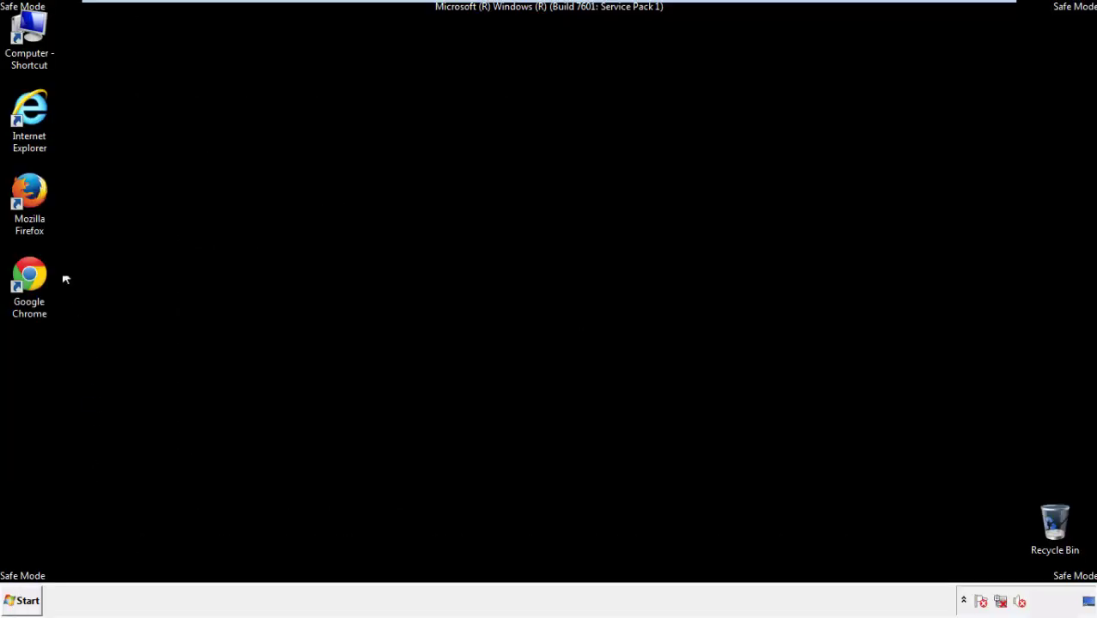
Step: Launch Firefox, decline the default-browser prompt, and make sure the menu bar is shown
double_click(38, 199)
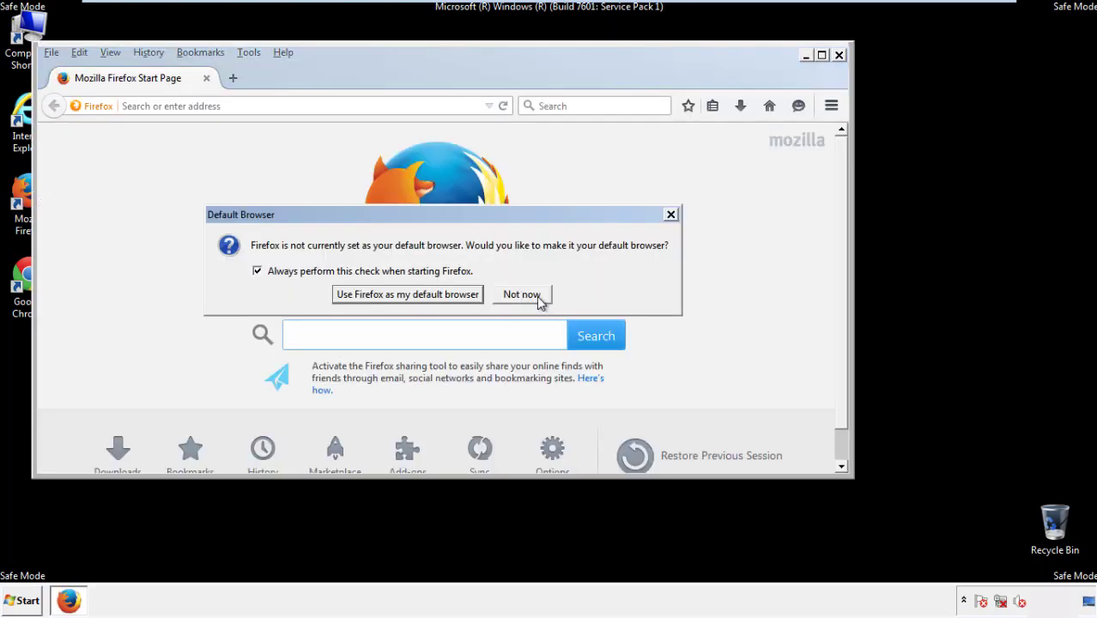
left_click(537, 295)
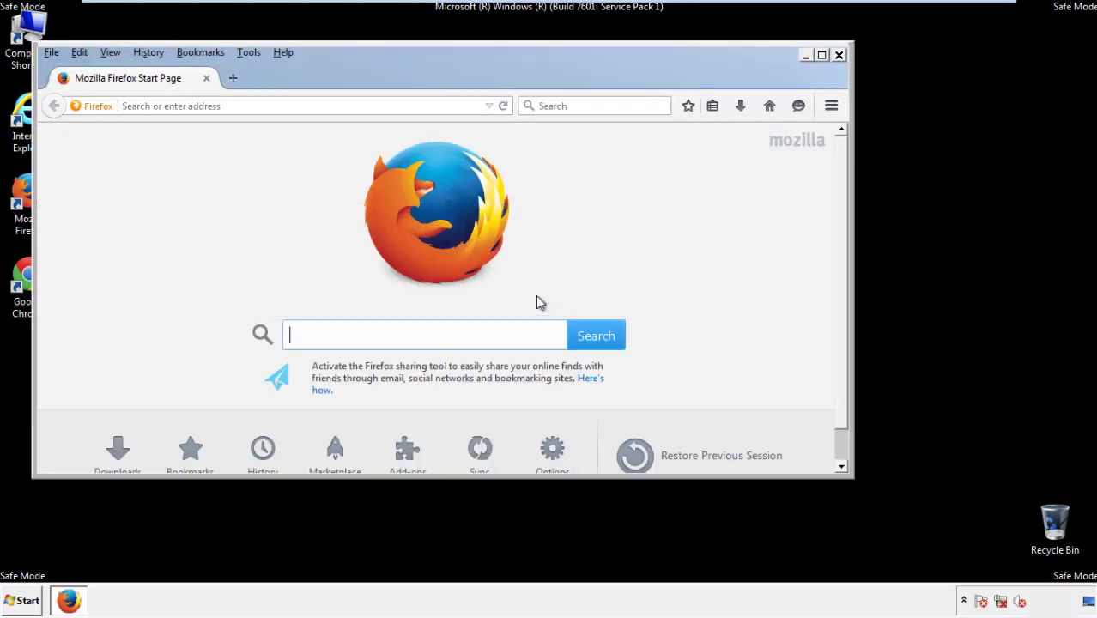
right_click(339, 76)
left_click(371, 129)
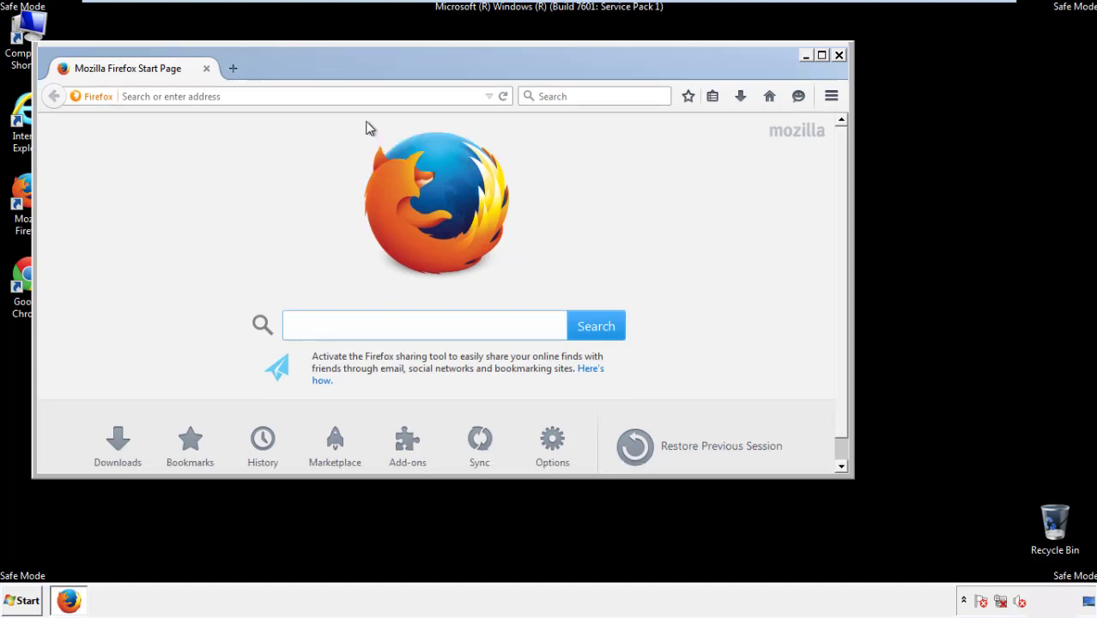
right_click(344, 70)
left_click(358, 133)
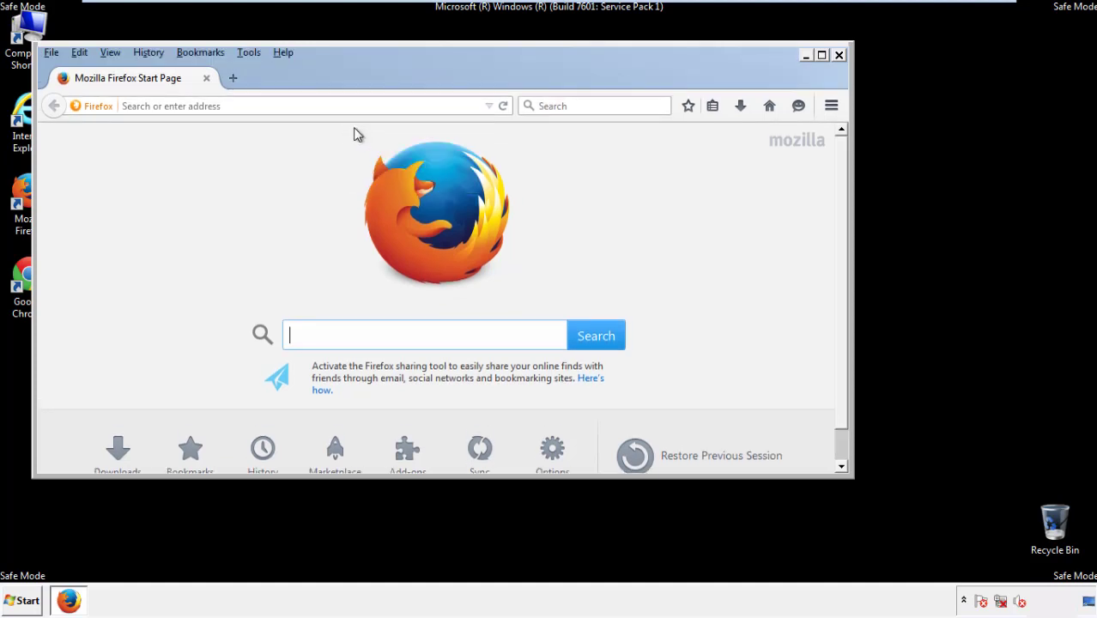
Step: Clear Firefox recent history for time range Everything, keeping Offline Website Data and Site Preferences checked
left_click(155, 55)
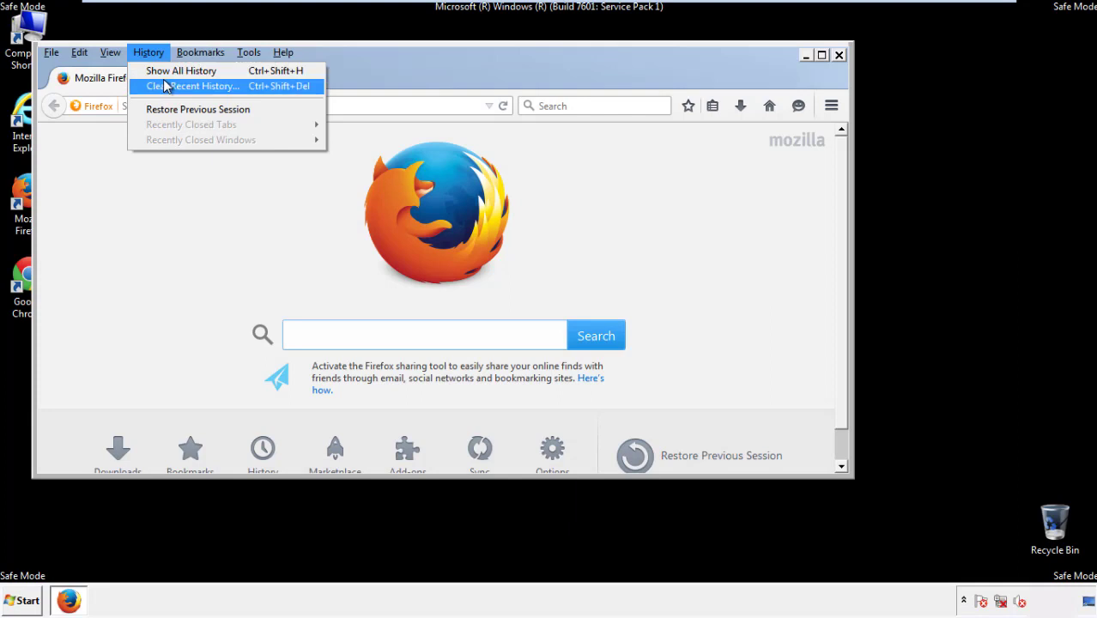
left_click(164, 85)
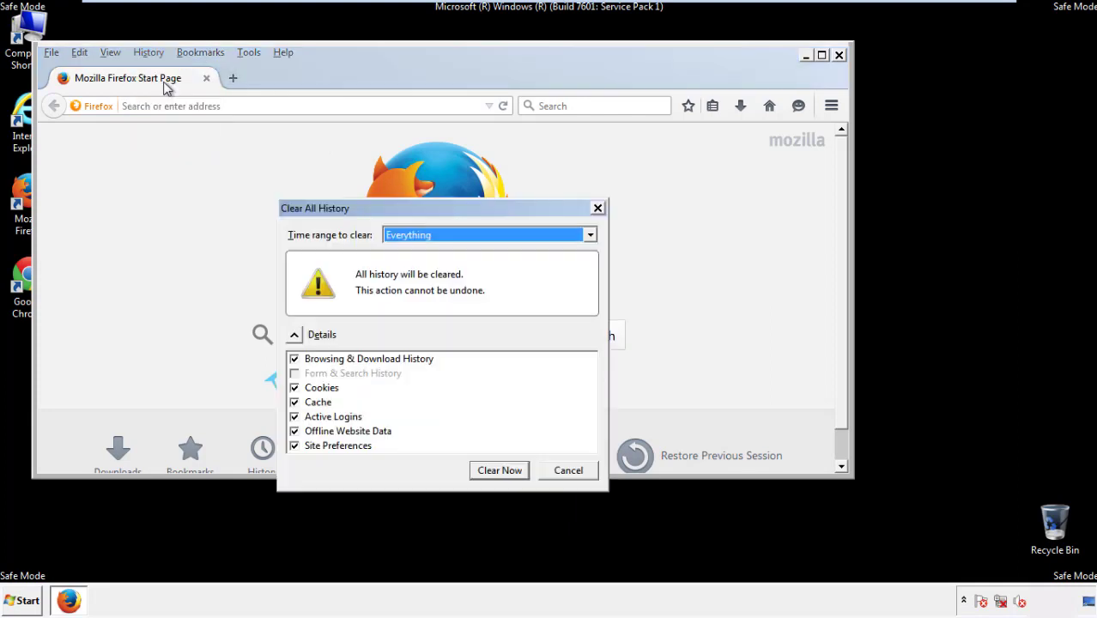
left_click(408, 235)
left_click(411, 322)
left_click(294, 431)
left_click(294, 431)
left_click(295, 446)
left_click(296, 447)
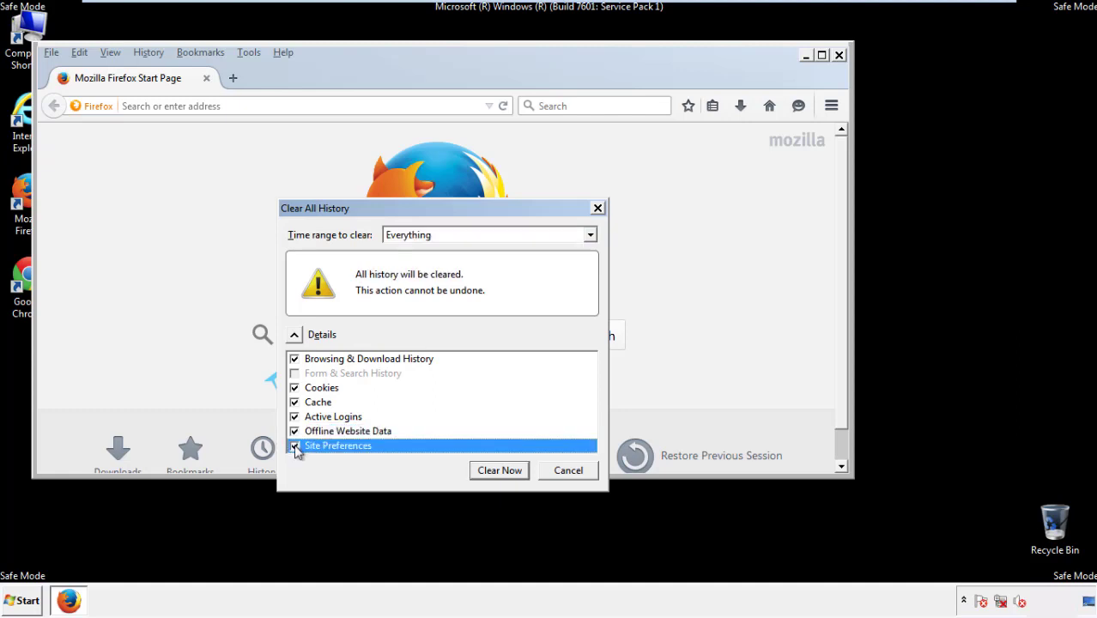
left_click(497, 472)
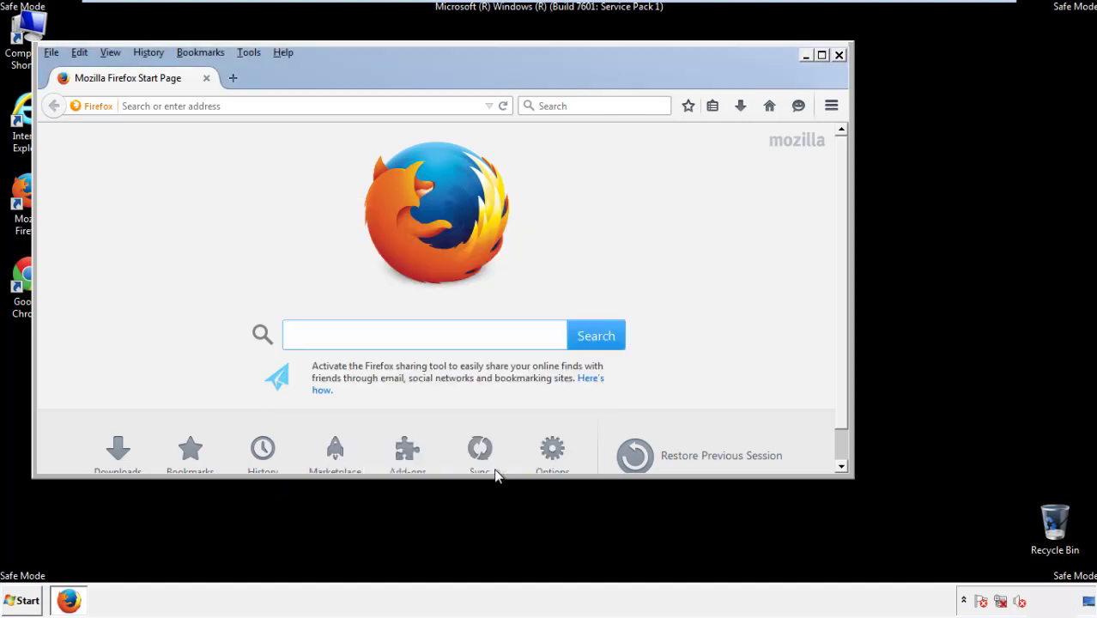
Step: Refresh Firefox to defaults from Troubleshooting Information and decline the default-browser prompt
left_click(283, 53)
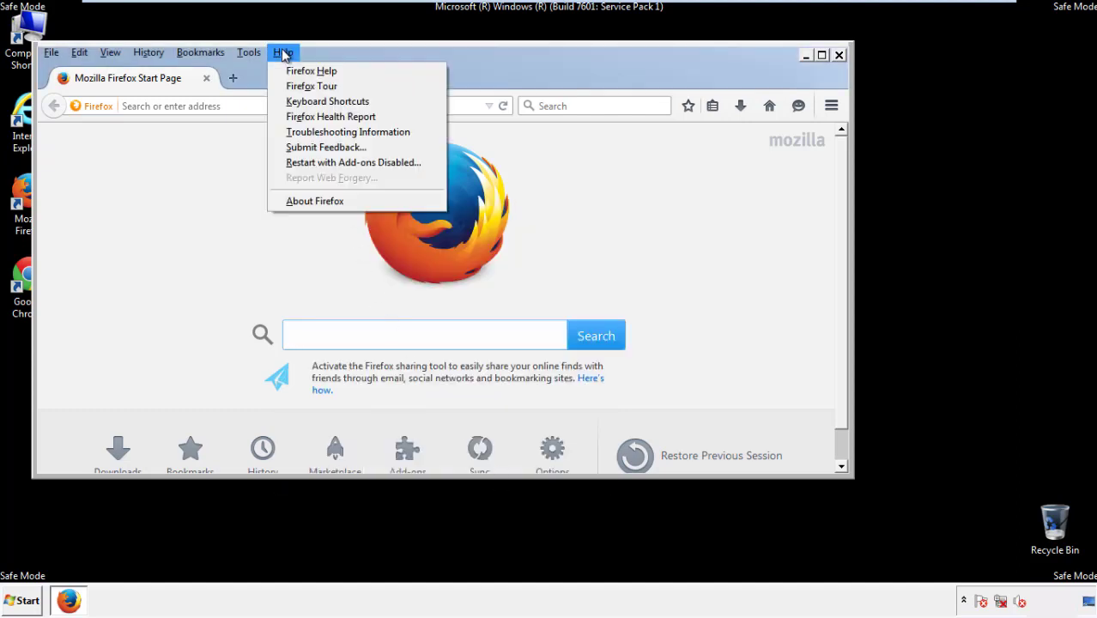
left_click(319, 132)
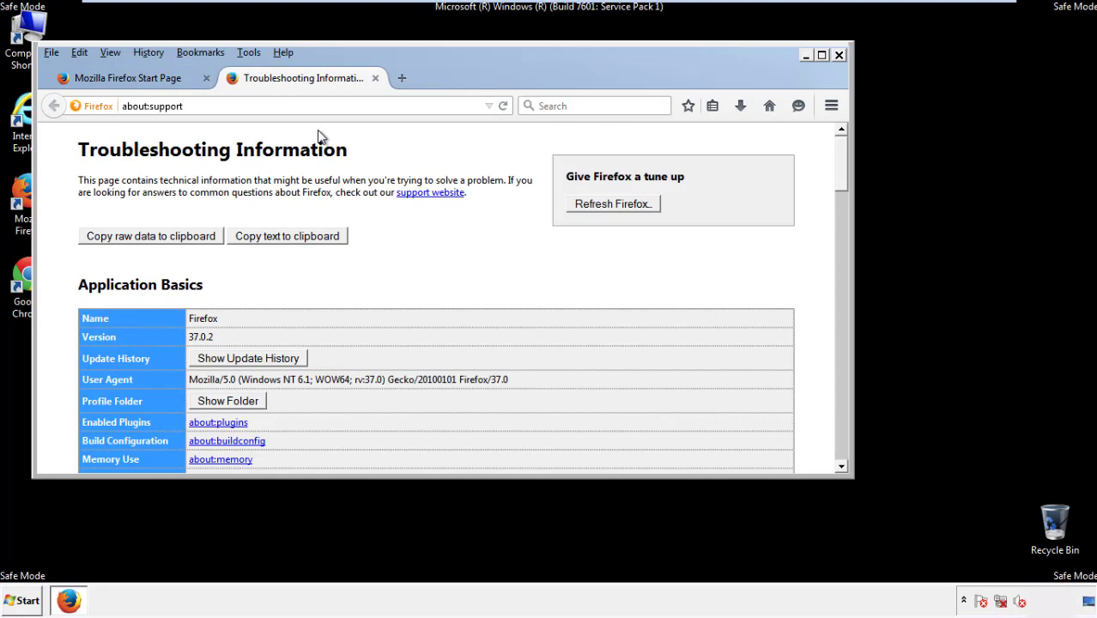
left_click(636, 208)
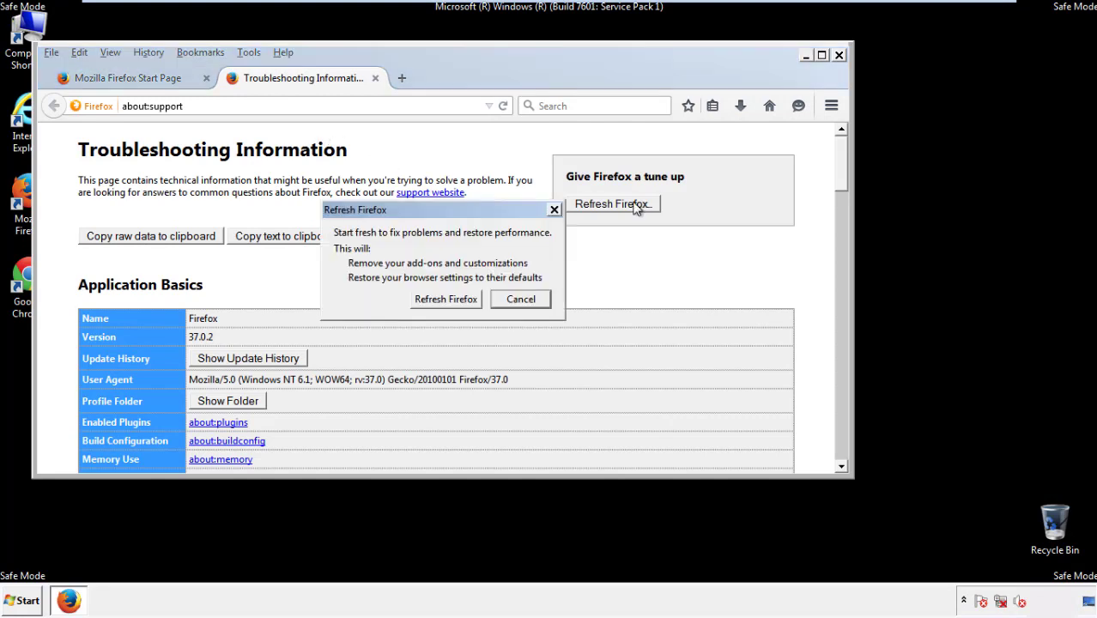
left_click(446, 302)
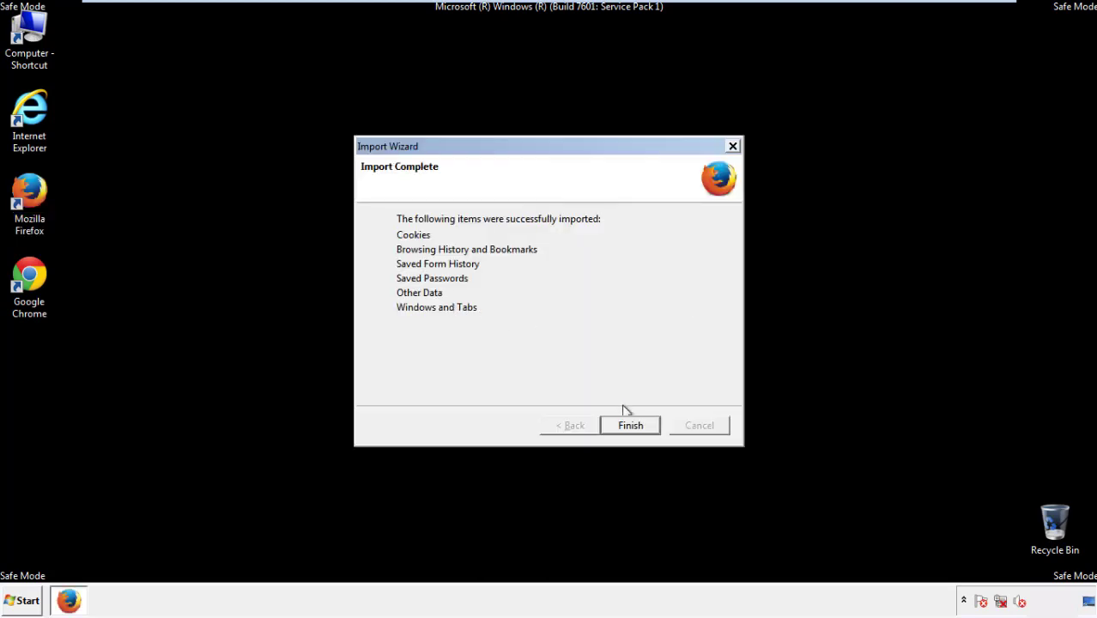
left_click(629, 426)
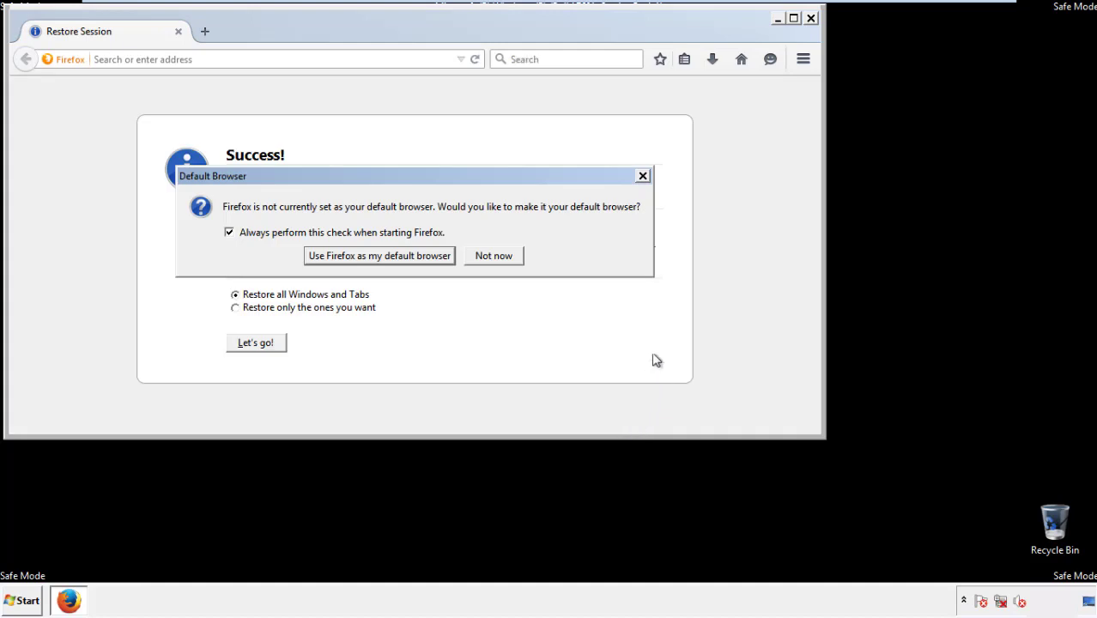
left_click(496, 259)
Step: Close Firefox and launch Google Chrome from its desktop shortcut
left_click(808, 17)
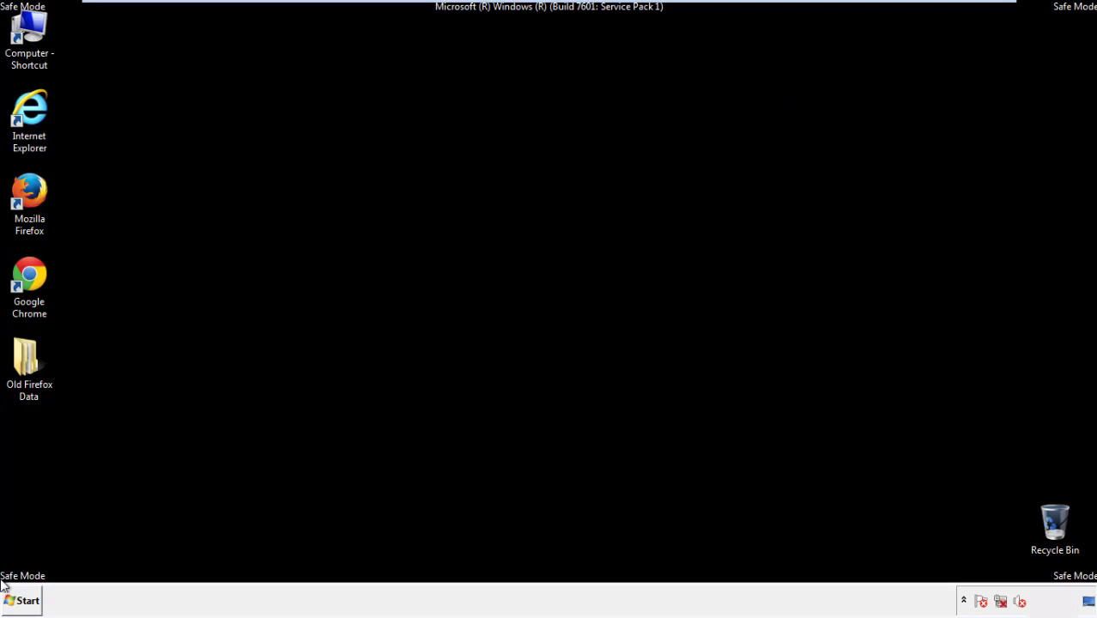
left_click(27, 272)
double_click(26, 272)
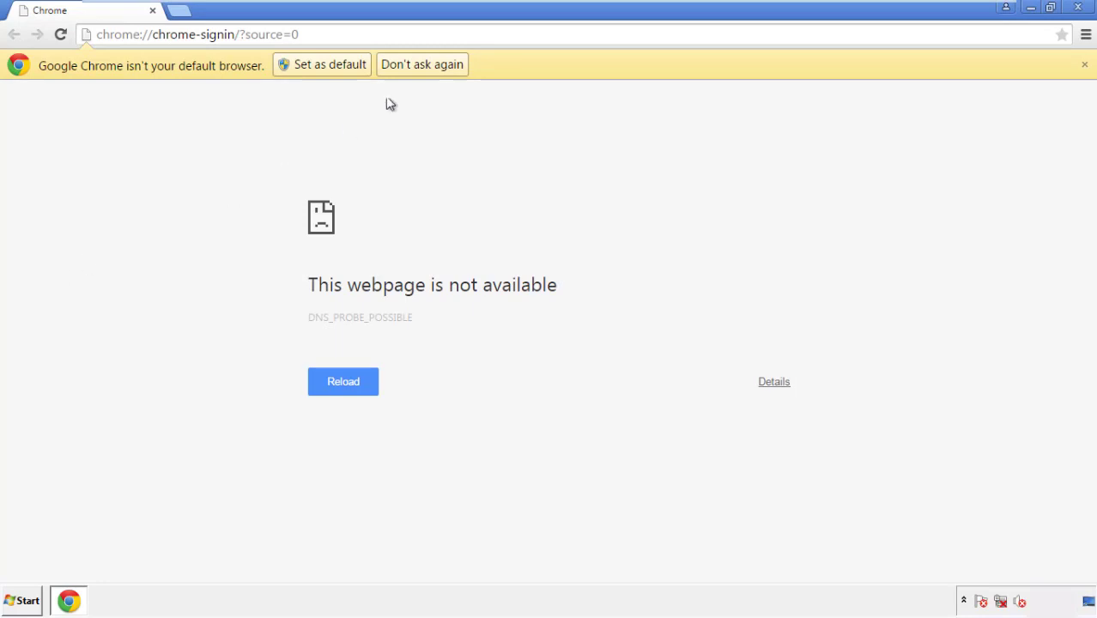
Step: Choose Don't ask again on Chrome's default-browser infobar, then open History from Settings
left_click(441, 68)
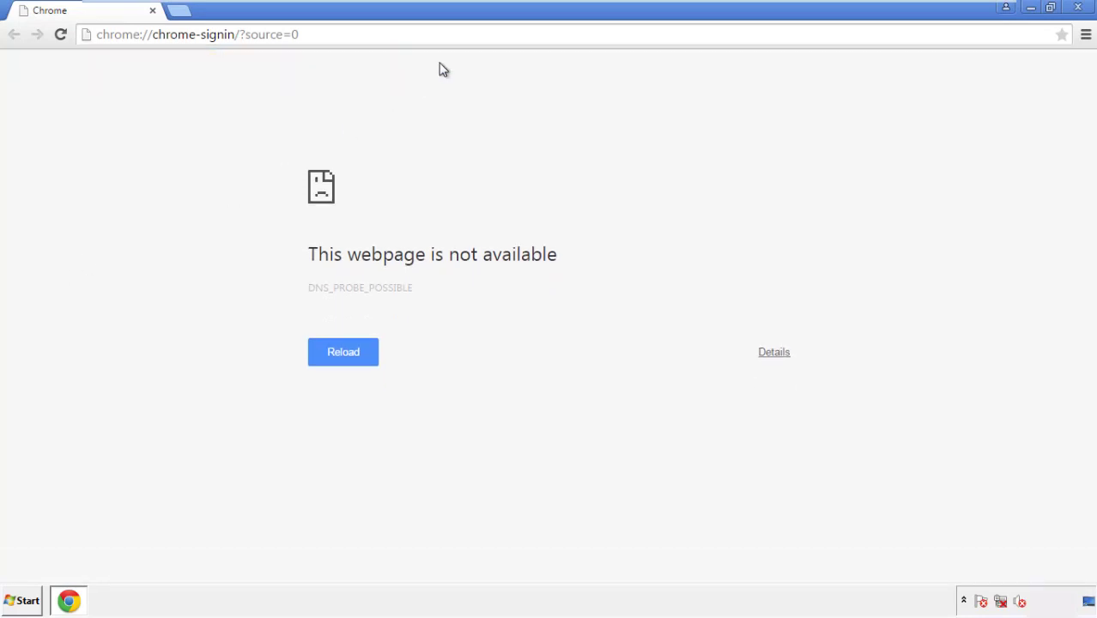
left_click(1086, 36)
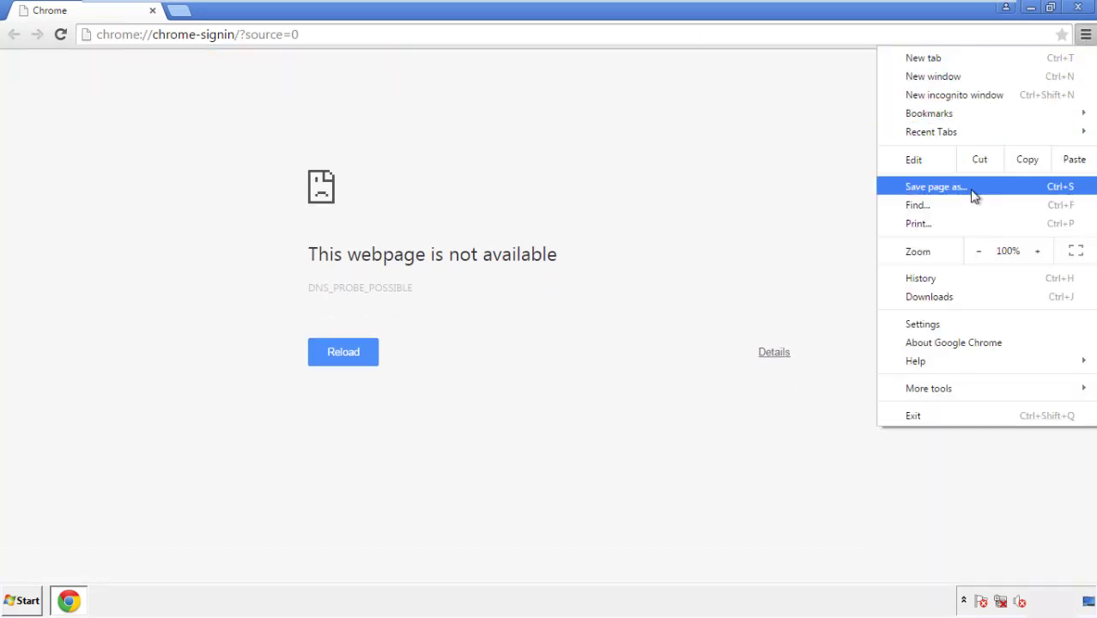
left_click(925, 324)
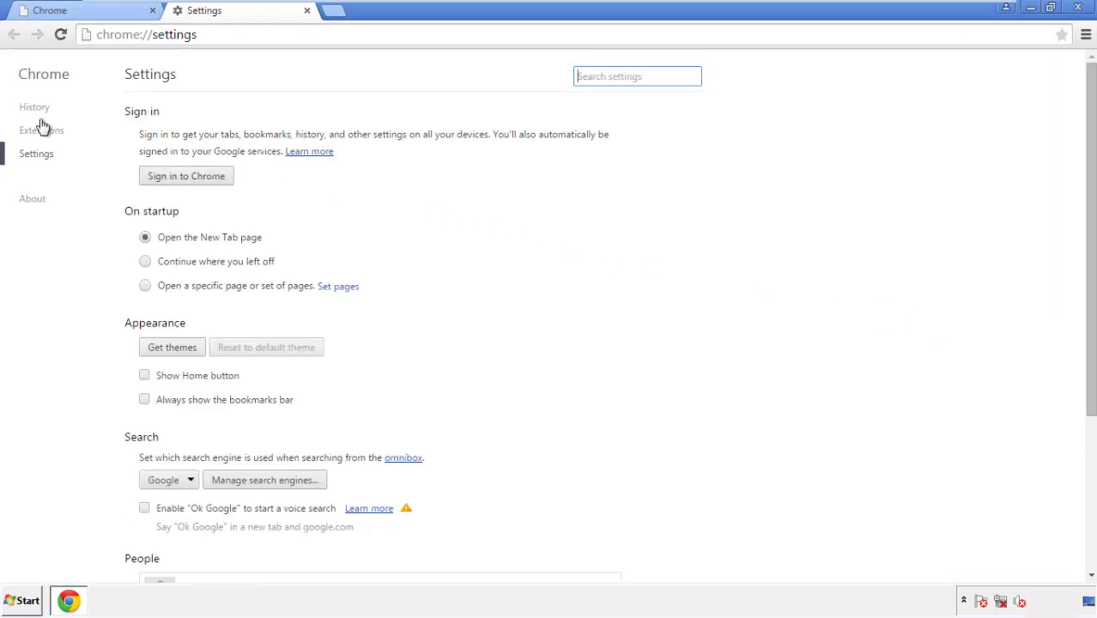
left_click(40, 112)
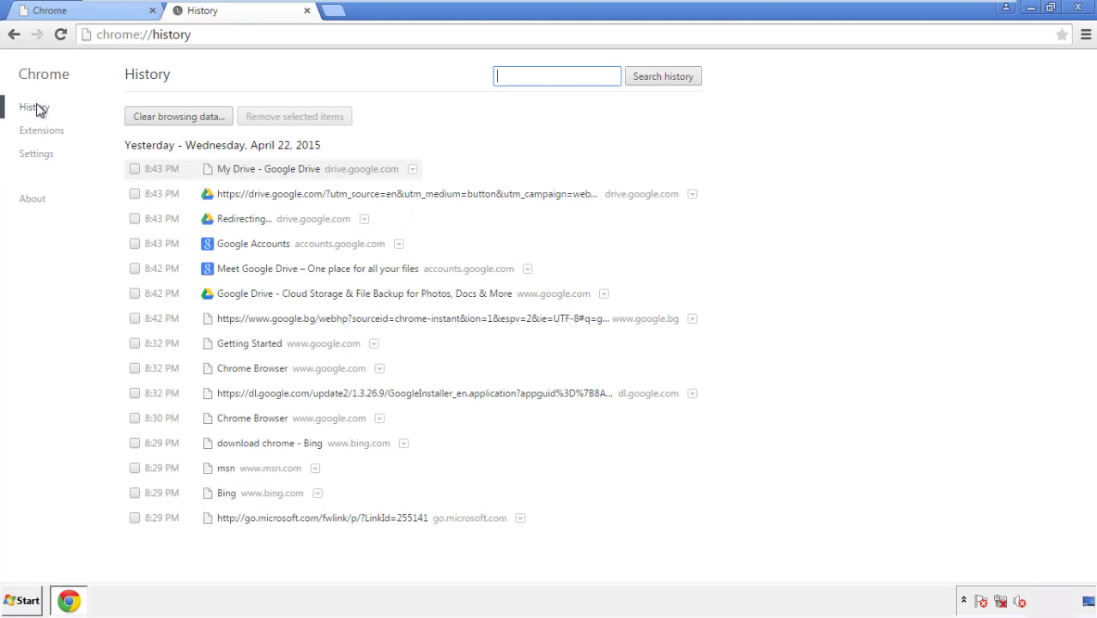
Step: Clear Chrome browsing data from the beginning of time, also including autofill form data
left_click(164, 120)
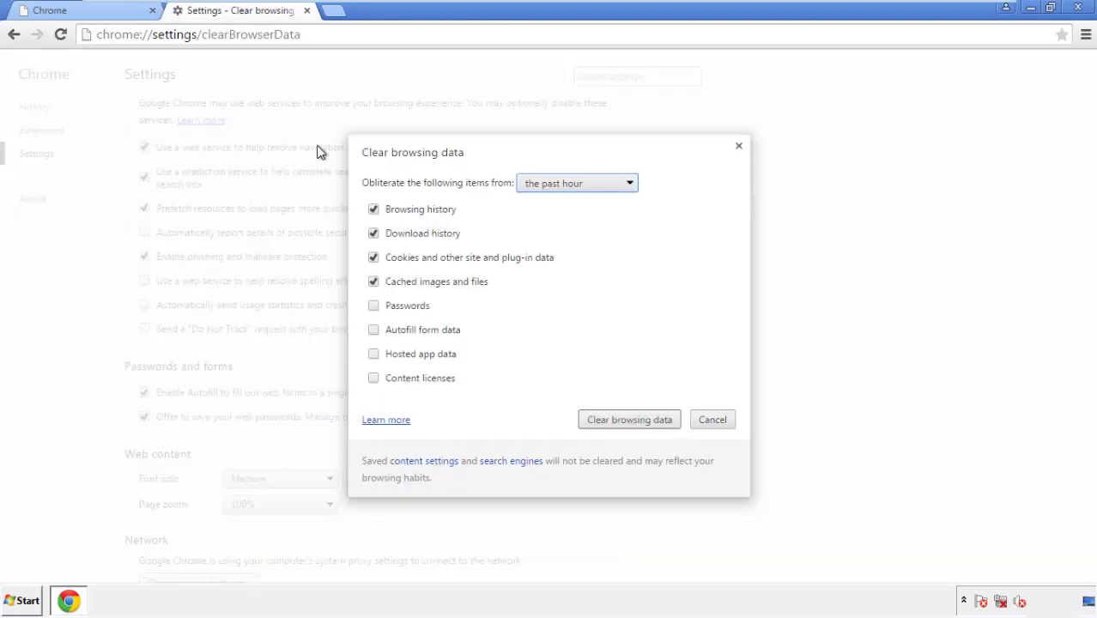
left_click(551, 185)
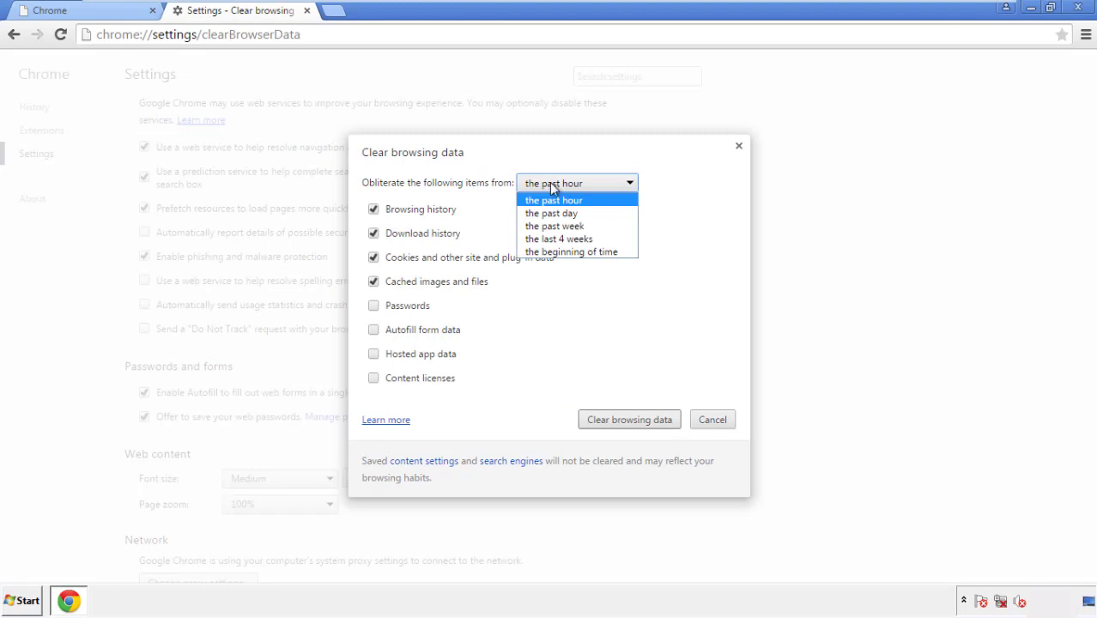
left_click(549, 252)
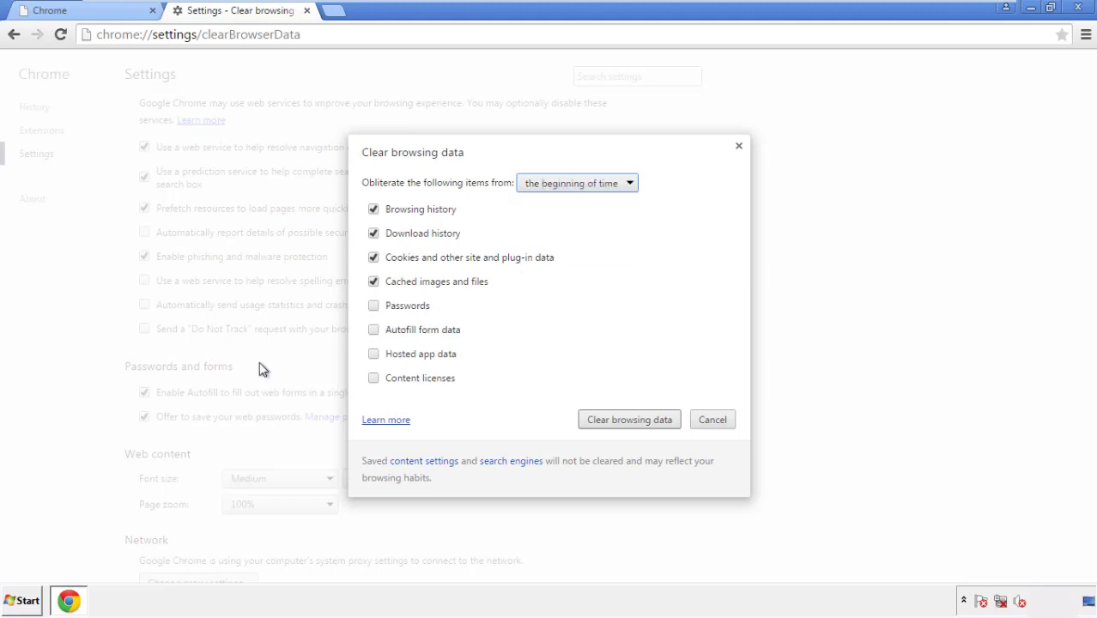
left_click(378, 331)
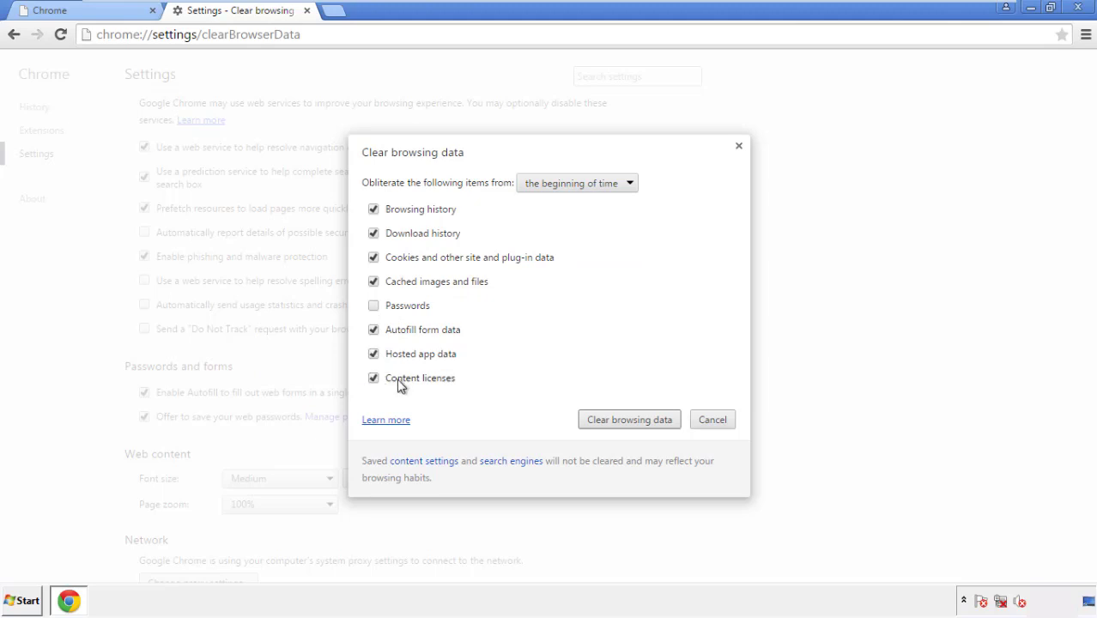
left_click(615, 422)
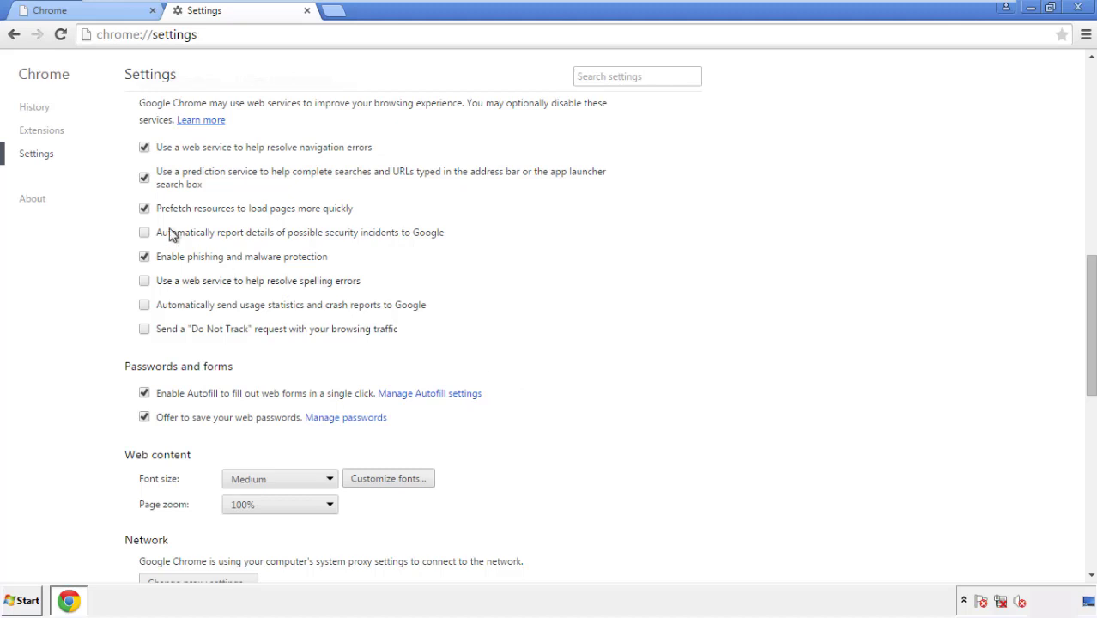
Step: Reset Chrome settings to their original defaults and close the browser
left_click_drag(1089, 273, 1086, 460)
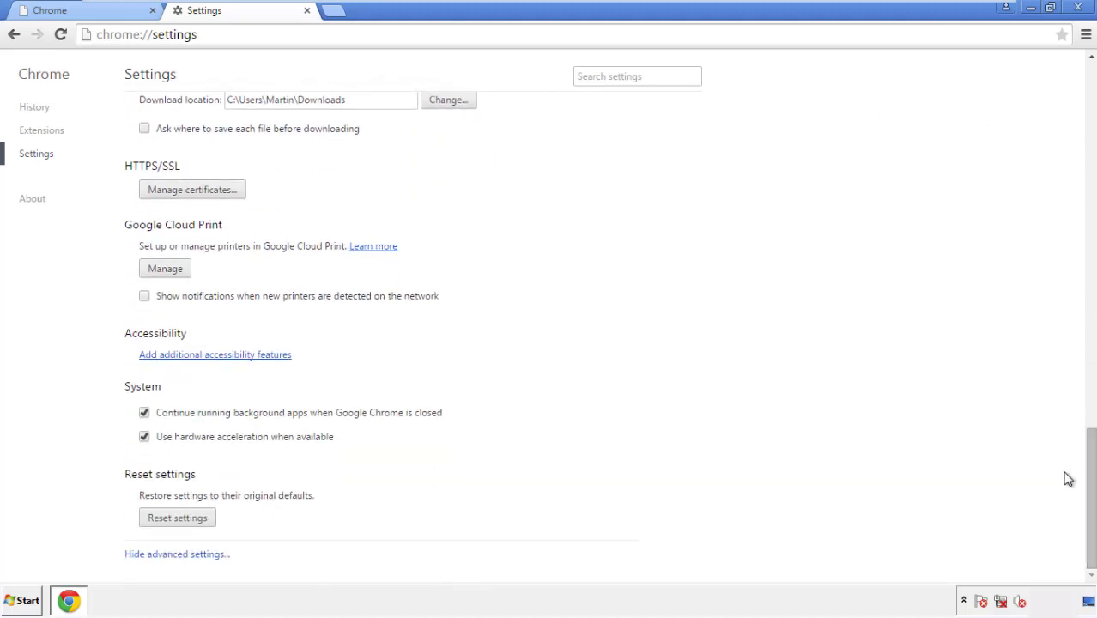
left_click(177, 518)
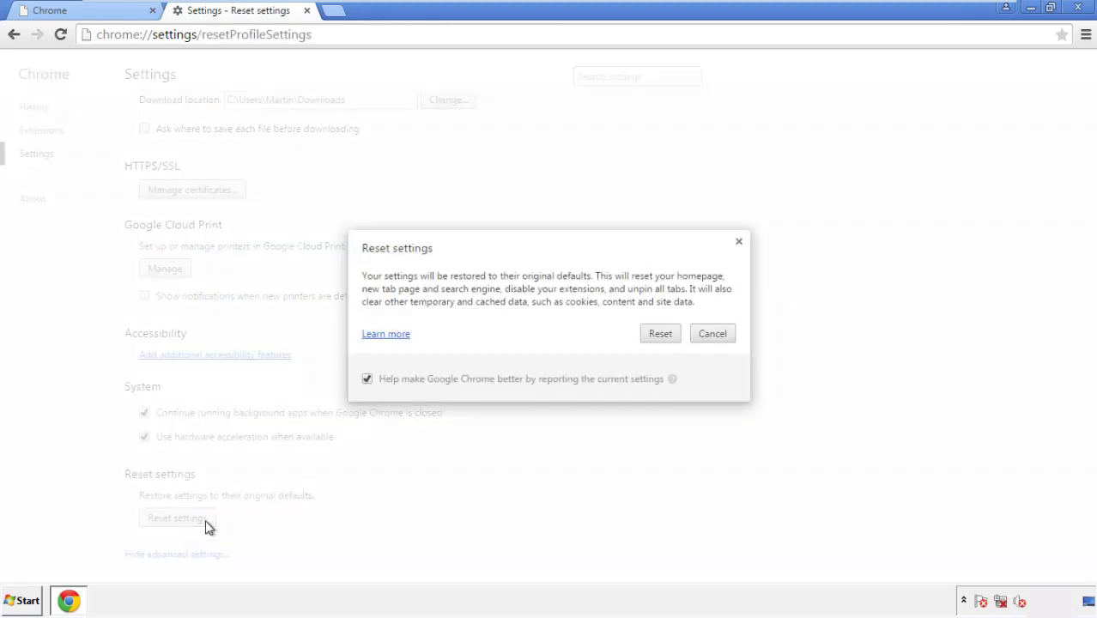
left_click(661, 334)
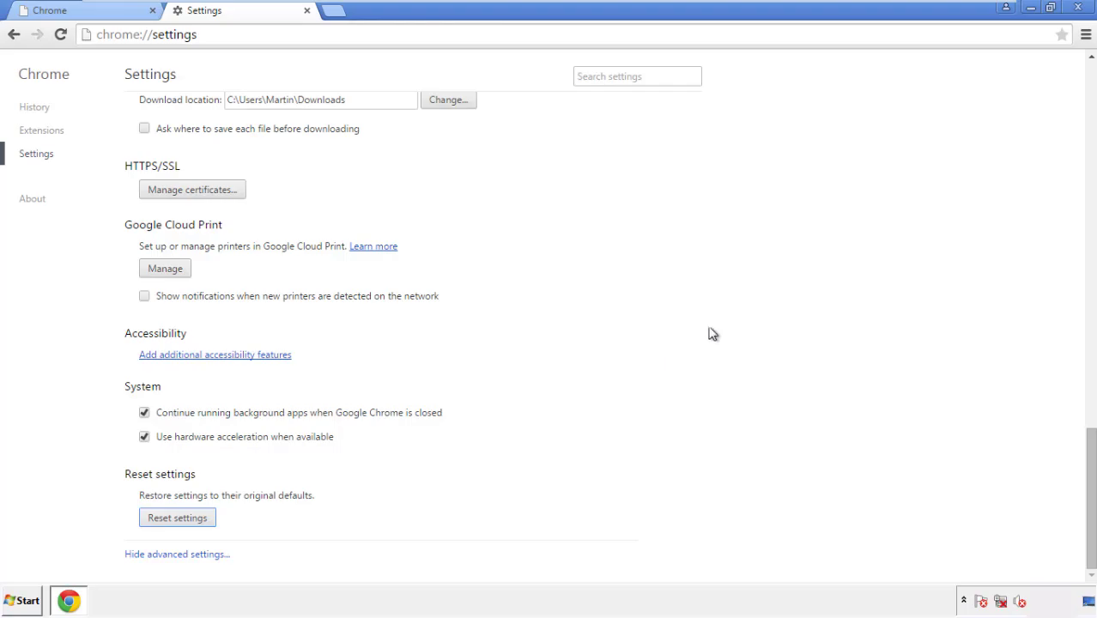
left_click(1077, 7)
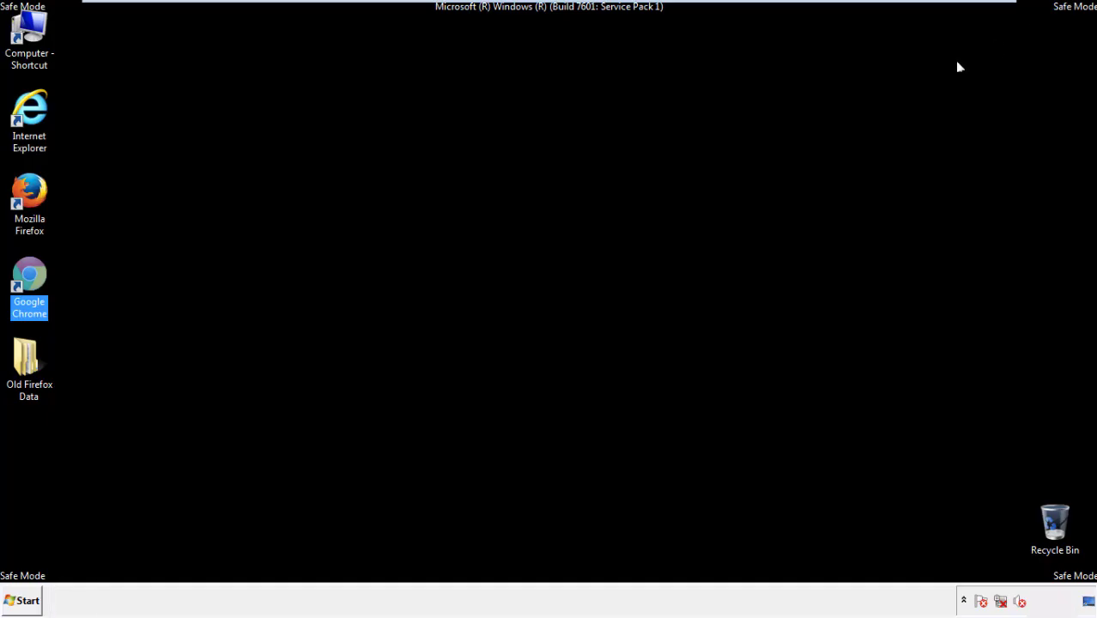
Step: Launch Firefox, remove the Search Mine extension in Add-ons, then close Firefox
left_click(592, 277)
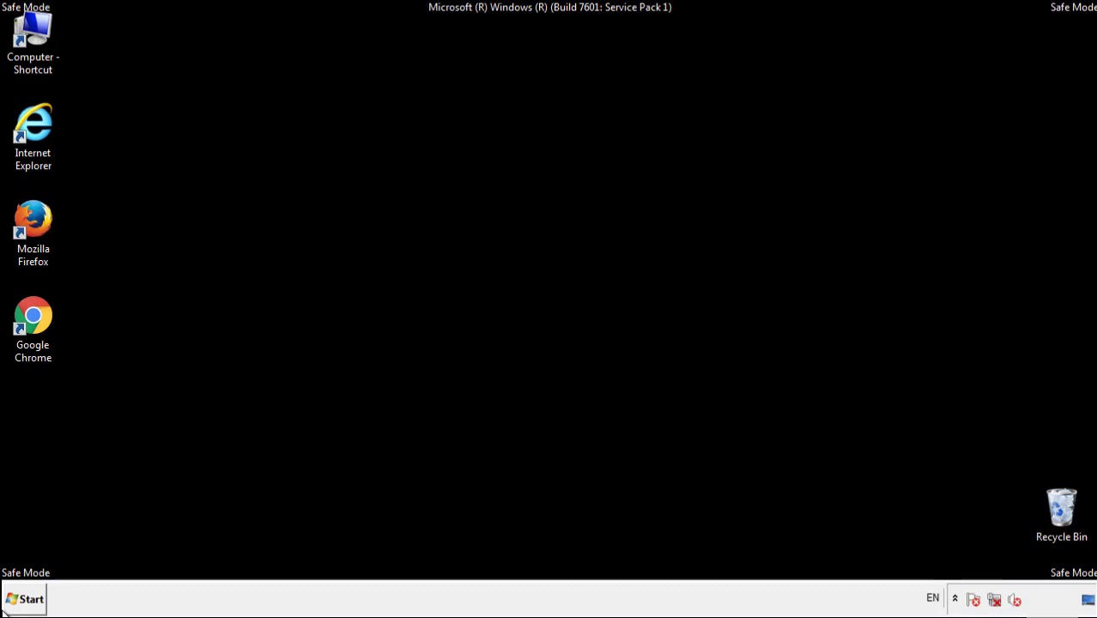
double_click(42, 215)
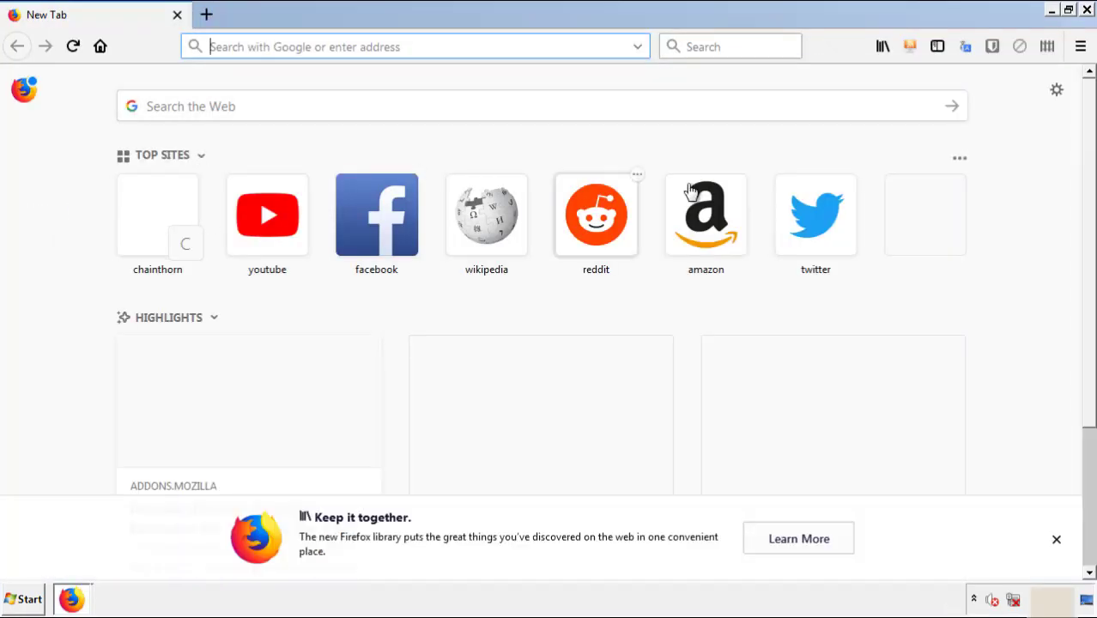
left_click(1080, 48)
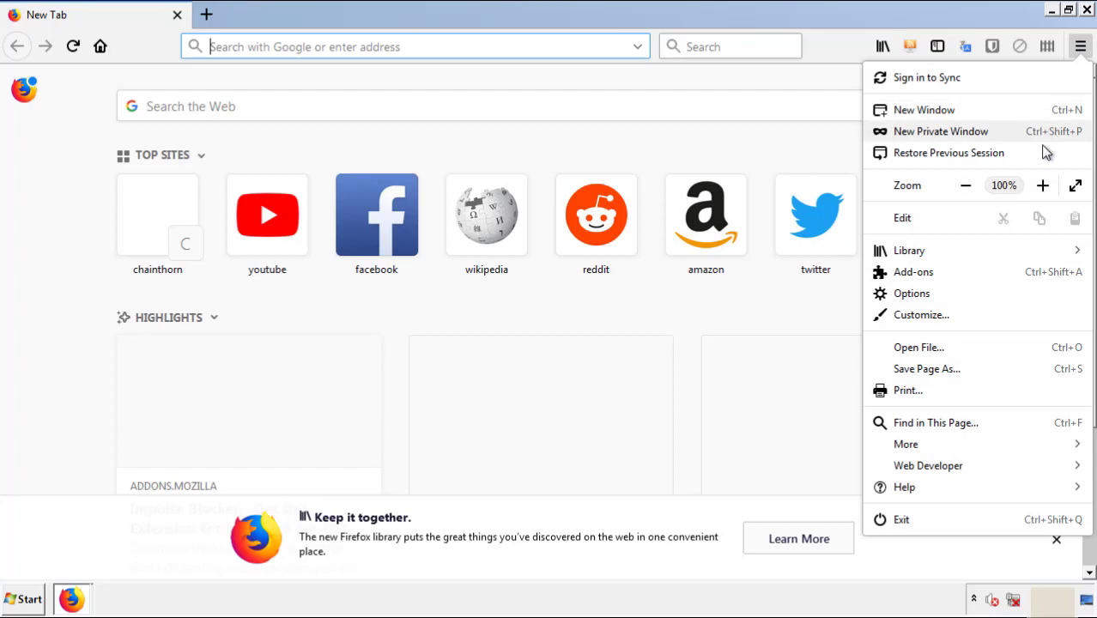
left_click(1012, 278)
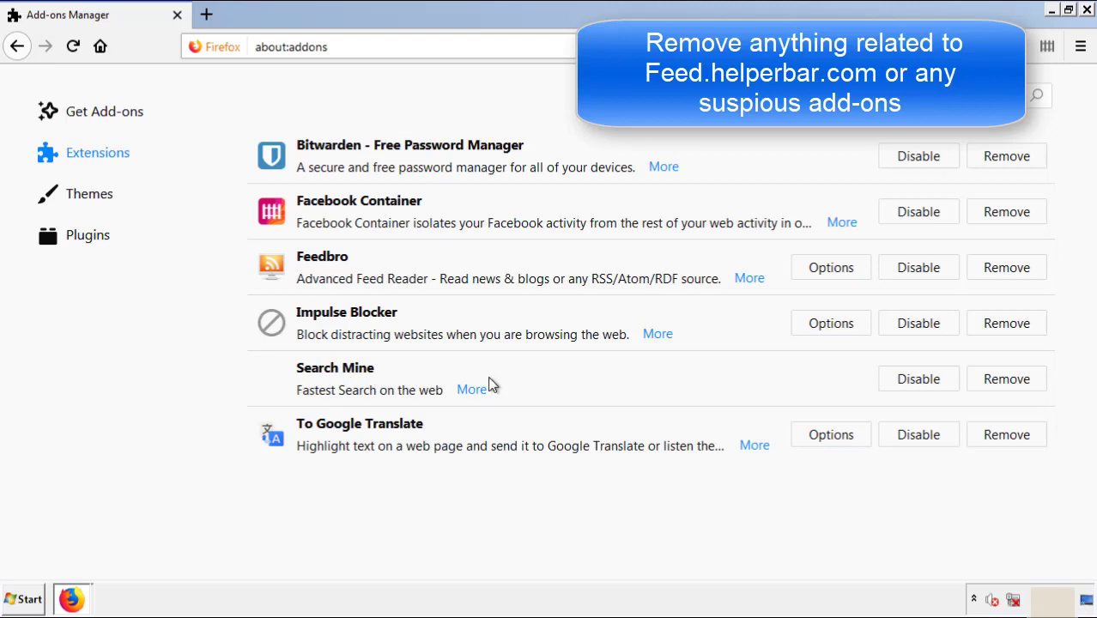
left_click(1003, 380)
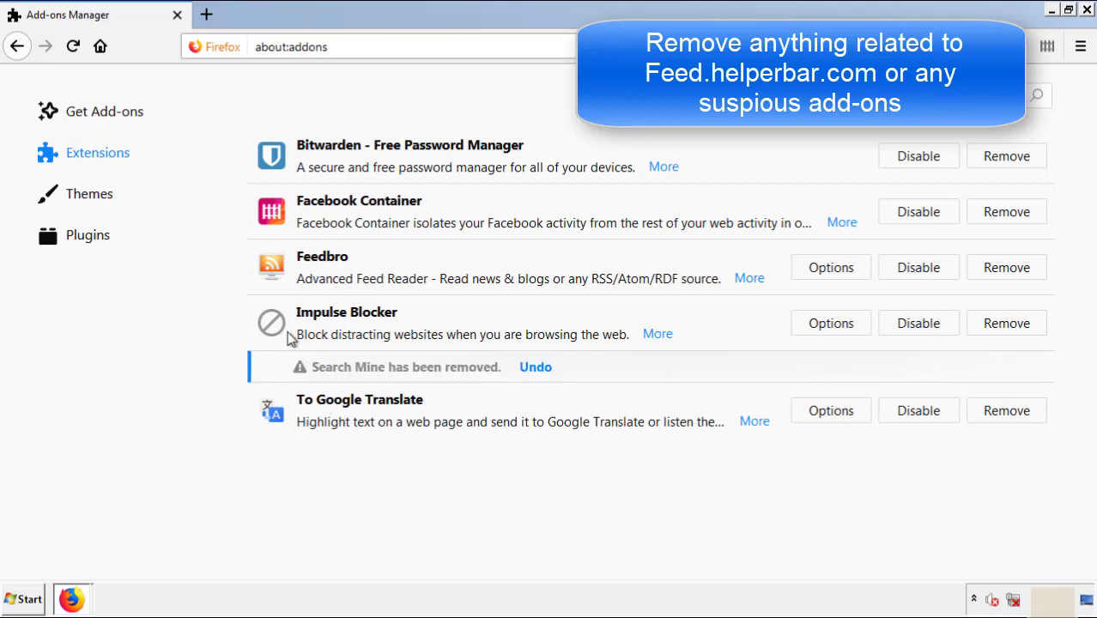
left_click(1087, 10)
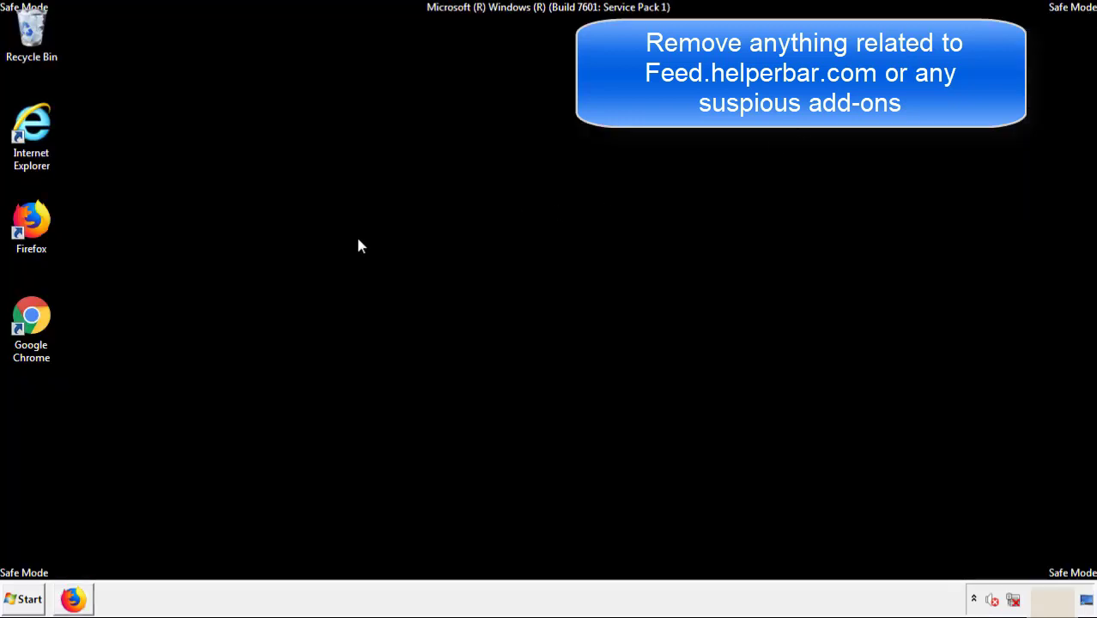
Step: Remove the Search Mine extension from Chrome's Extensions page, close Chrome, and open Start
double_click(31, 319)
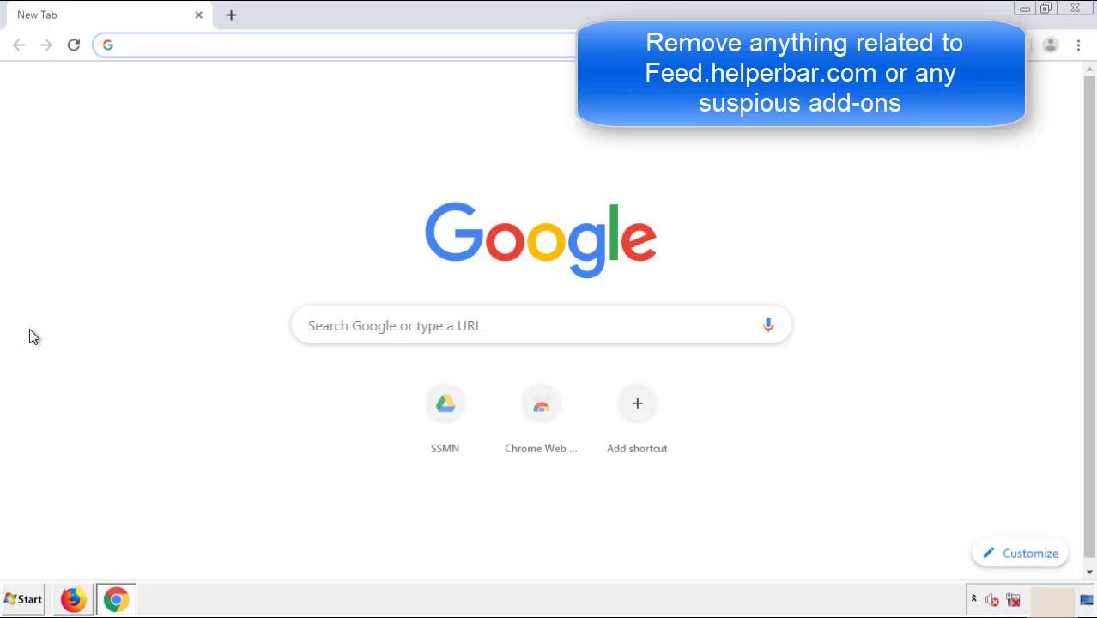
left_click(1079, 44)
mouse_move(987, 300)
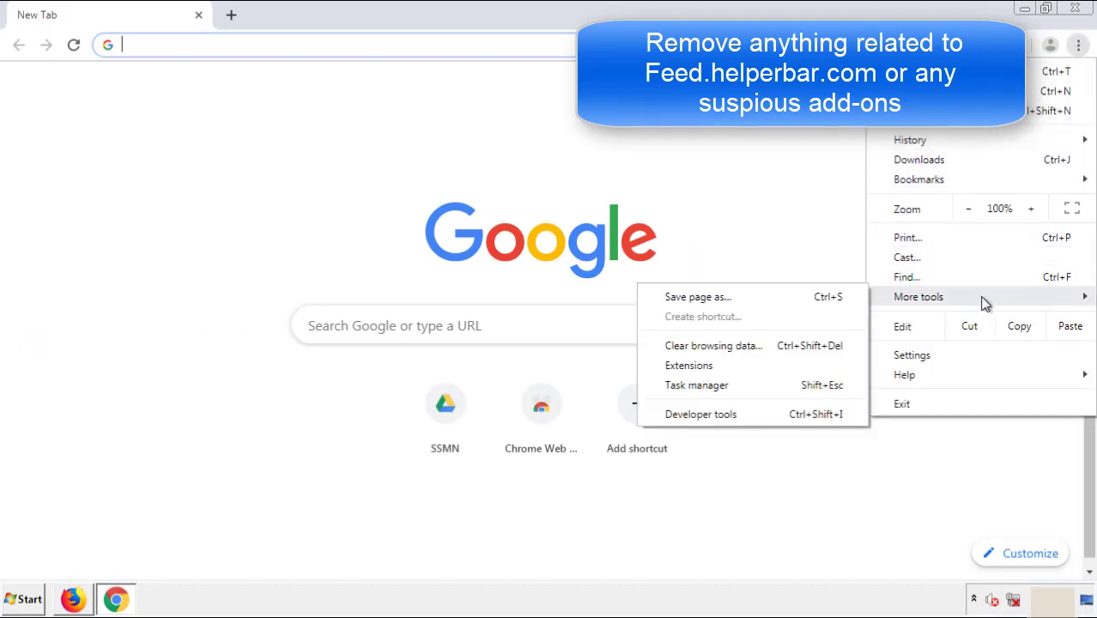
left_click(705, 364)
scroll(311, 287, "down", 5)
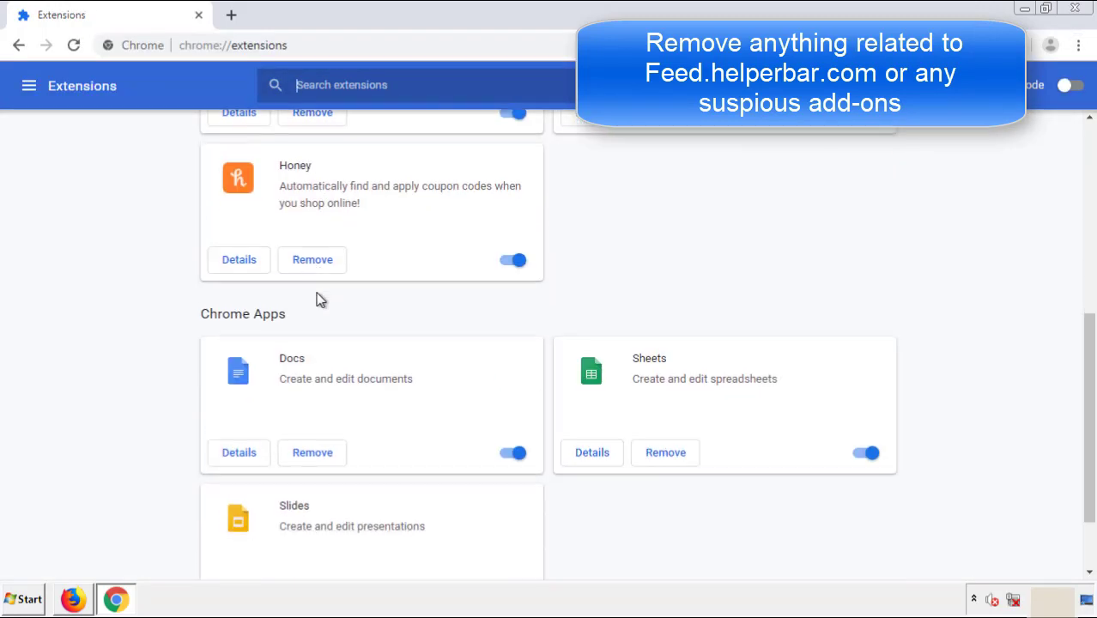
scroll(411, 313, "up", 5)
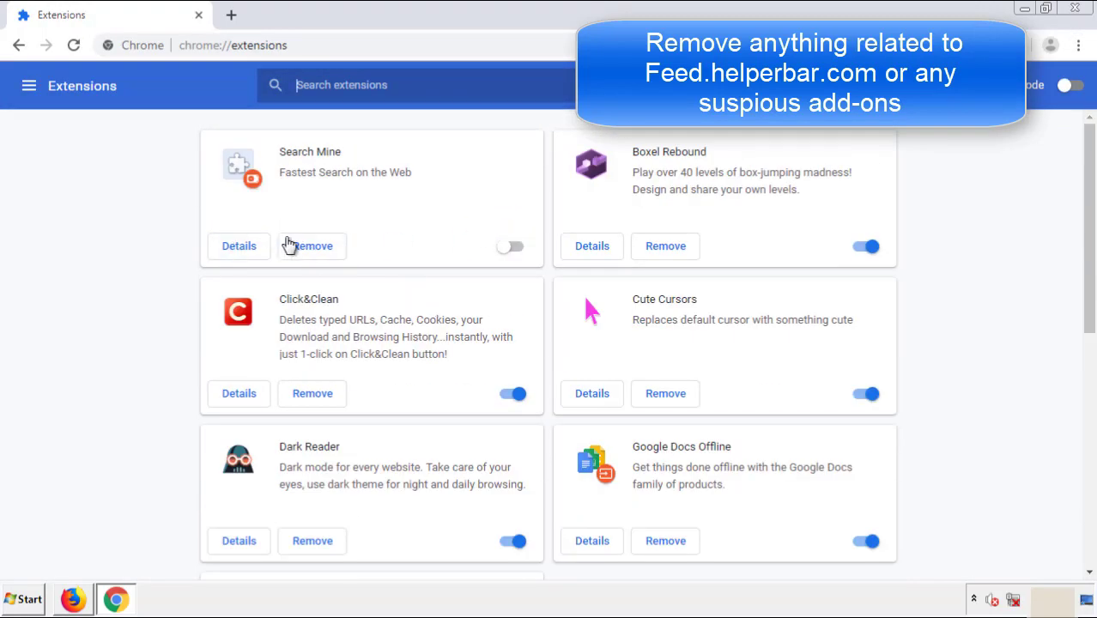
left_click(312, 247)
left_click(616, 139)
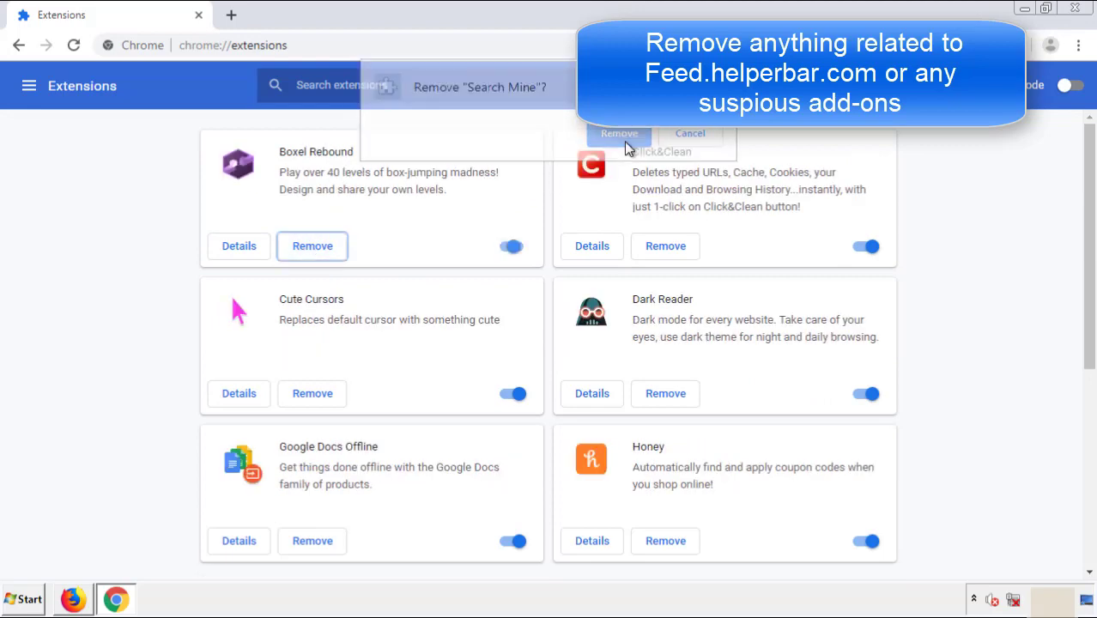
left_click(1084, 14)
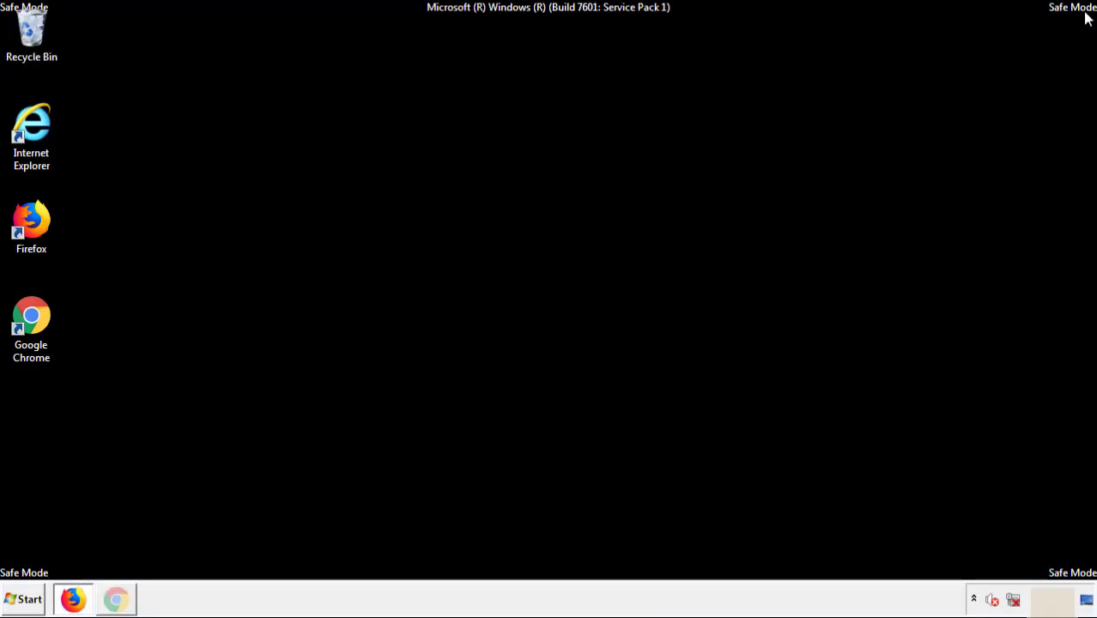
left_click(29, 600)
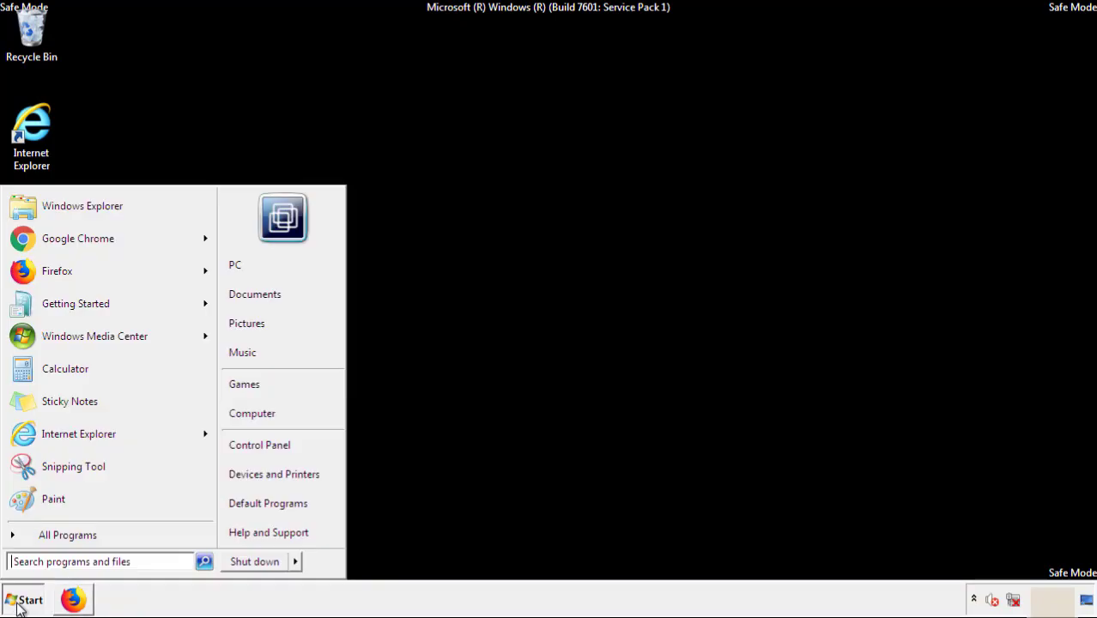